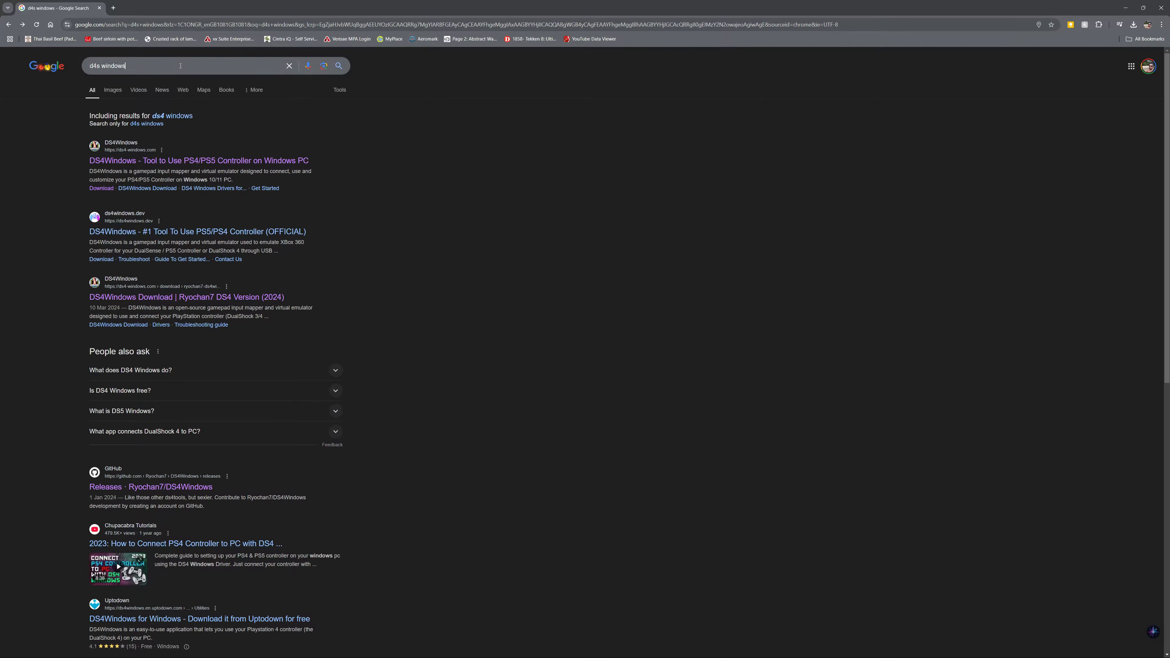
# Step: Open the GitHub releases page of Ryochan7/DS4Windows from the search results
pyautogui.click(125, 65)
pyautogui.click(401, 185)
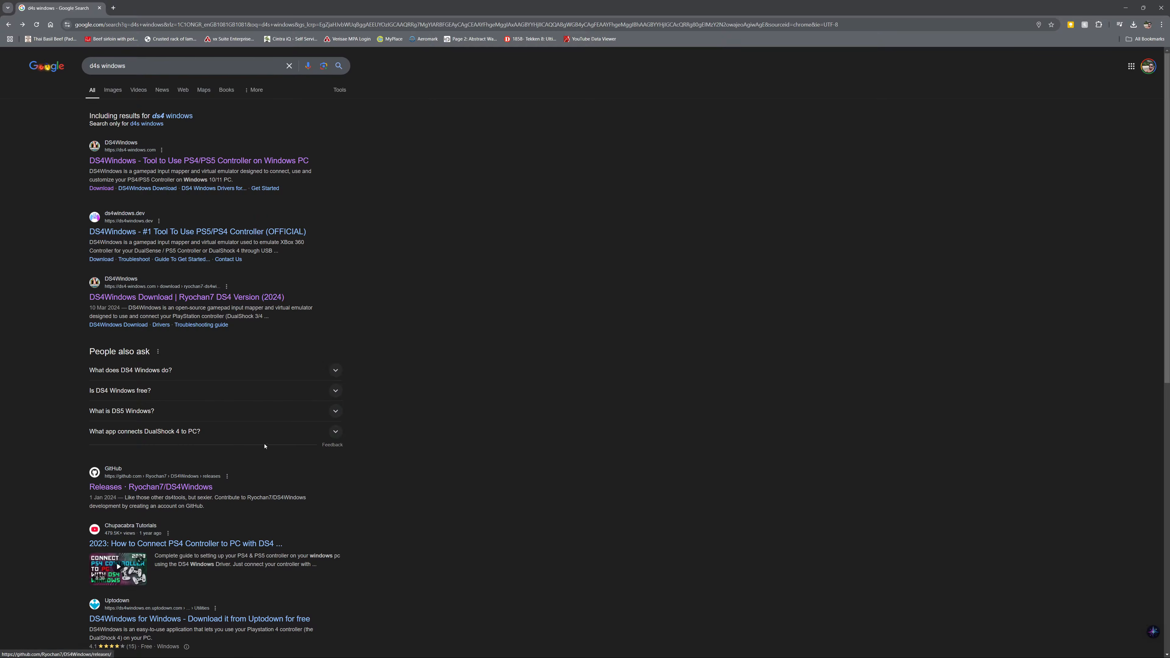
pyautogui.scroll(-1, 198, 449)
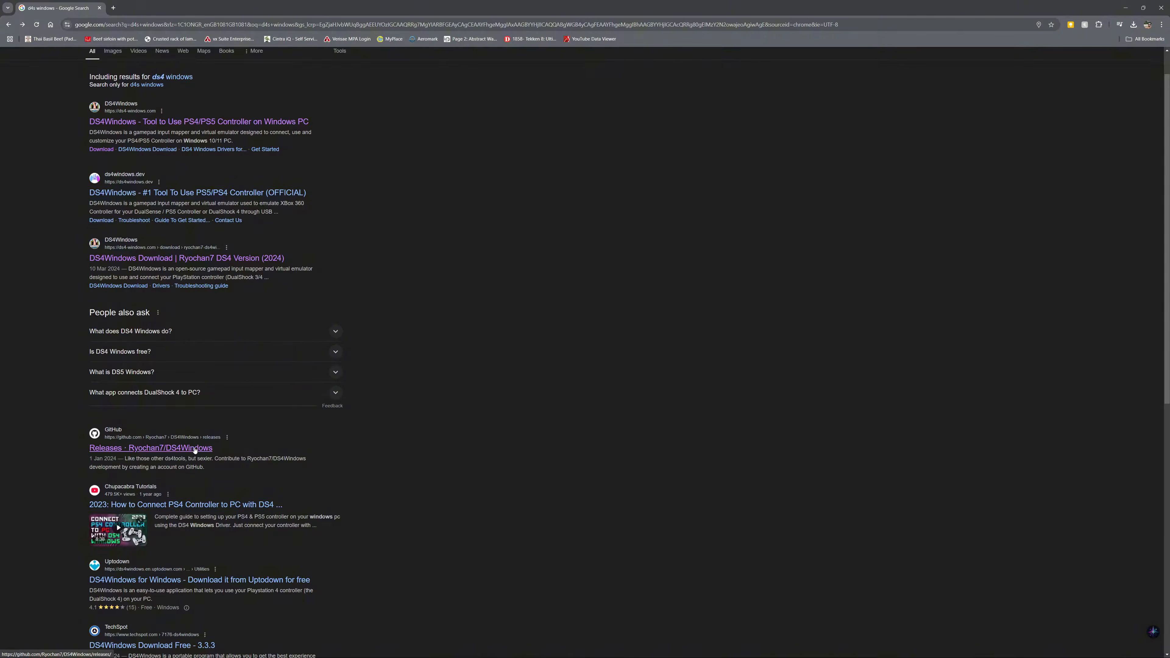
pyautogui.click(195, 451)
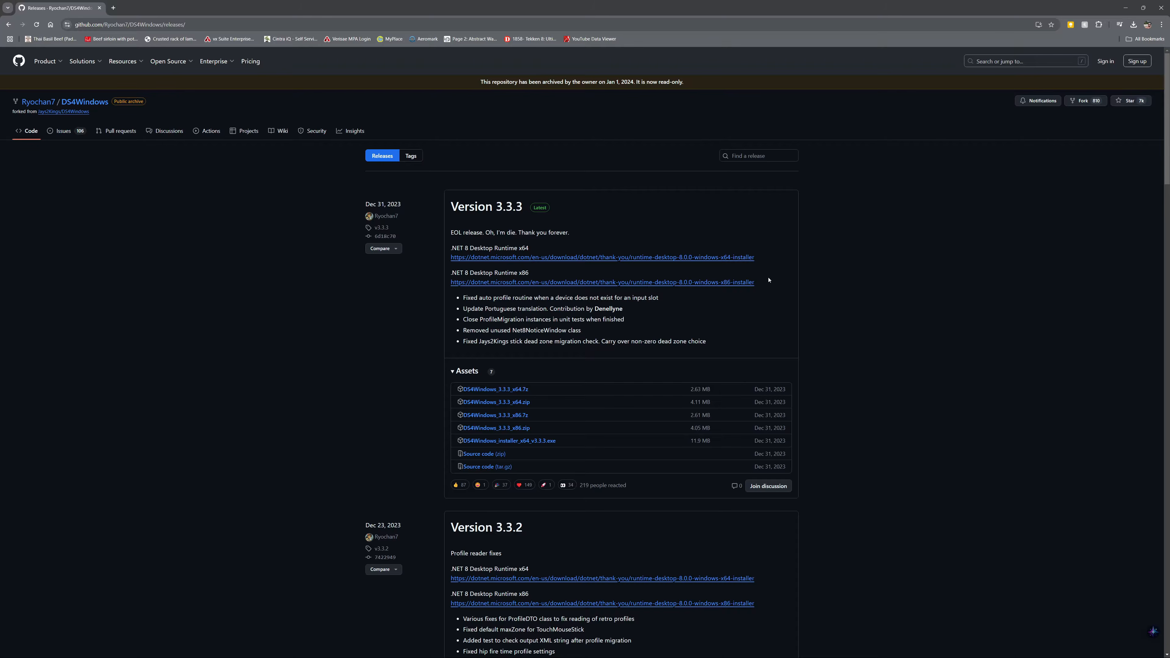
# Step: Start downloading the .NET 8 Desktop Runtime x64 installer and DS4Windows_3.3.3_x64.zip, cancelling the save each time
pyautogui.click(665, 258)
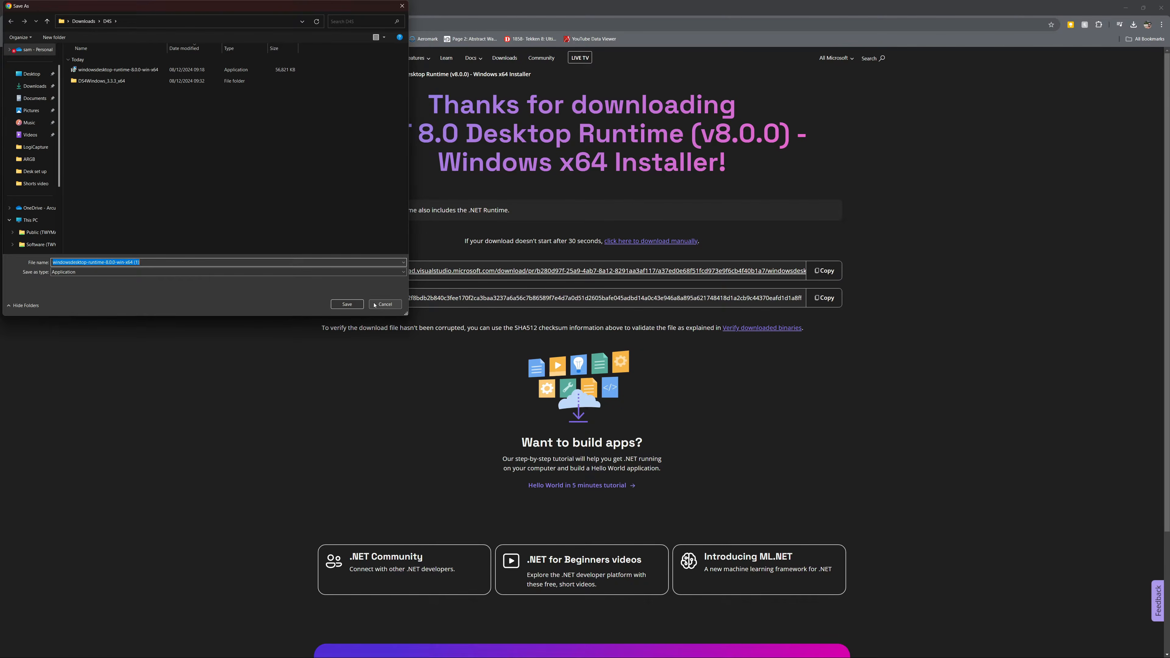
pyautogui.click(384, 304)
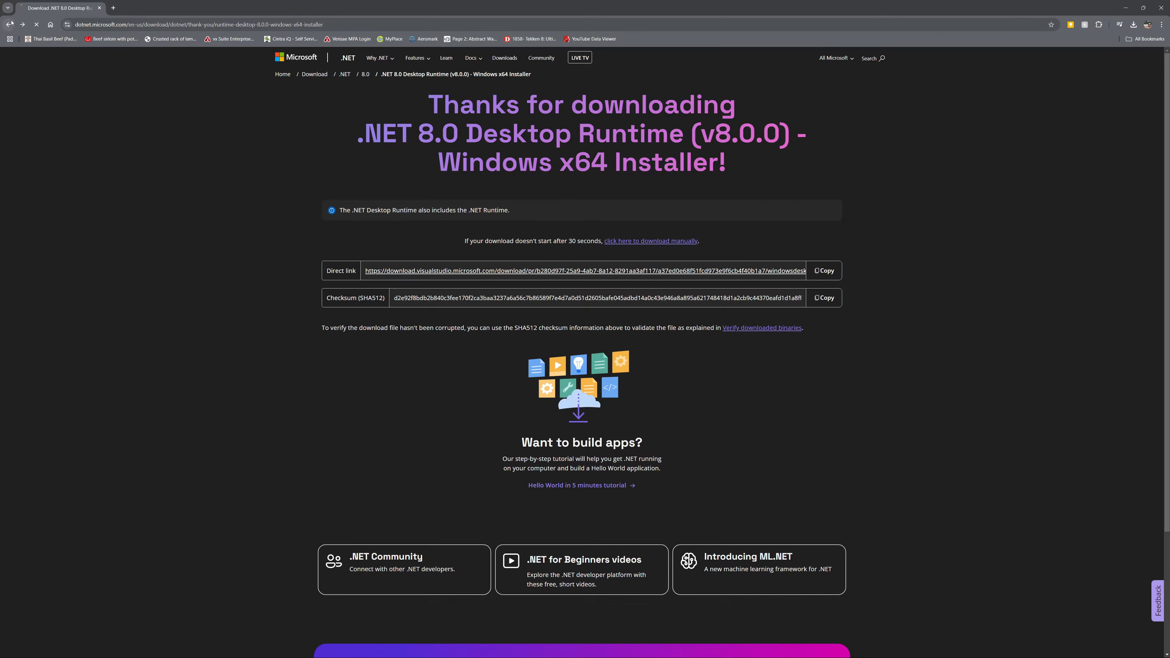
pyautogui.click(9, 25)
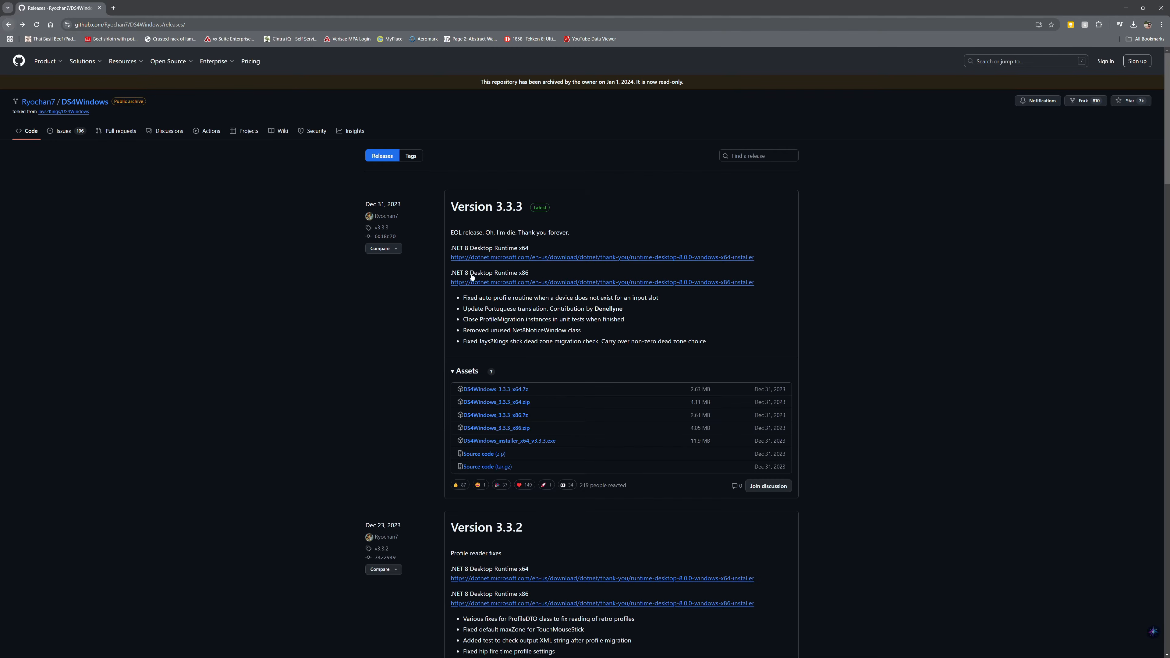
pyautogui.click(525, 404)
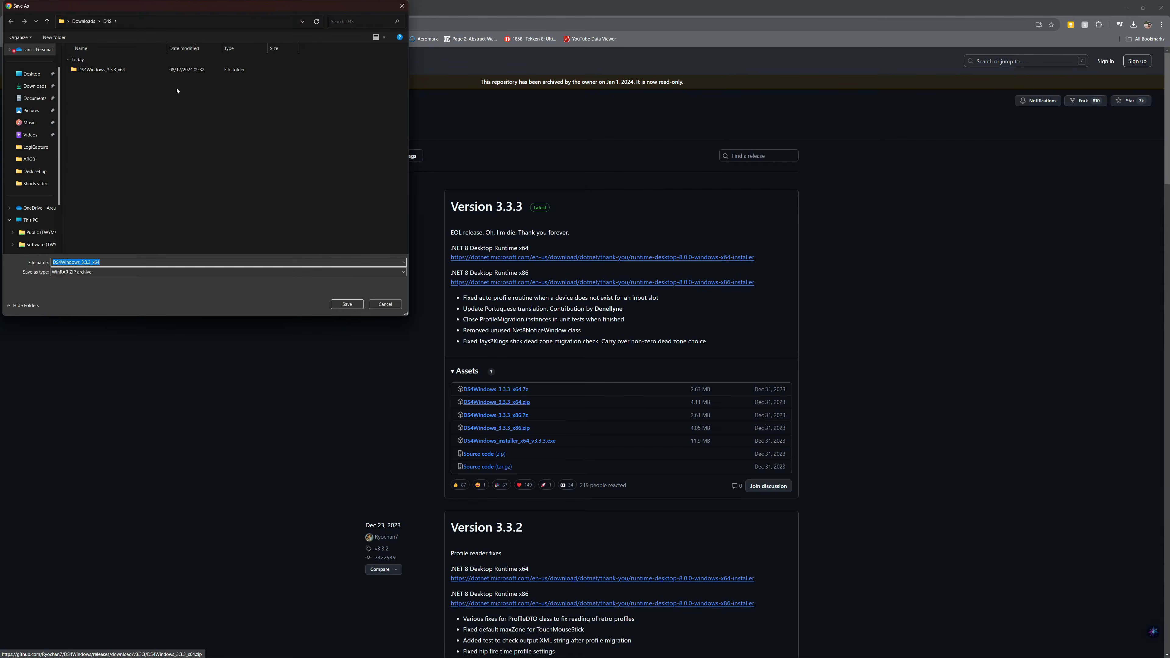
pyautogui.click(385, 304)
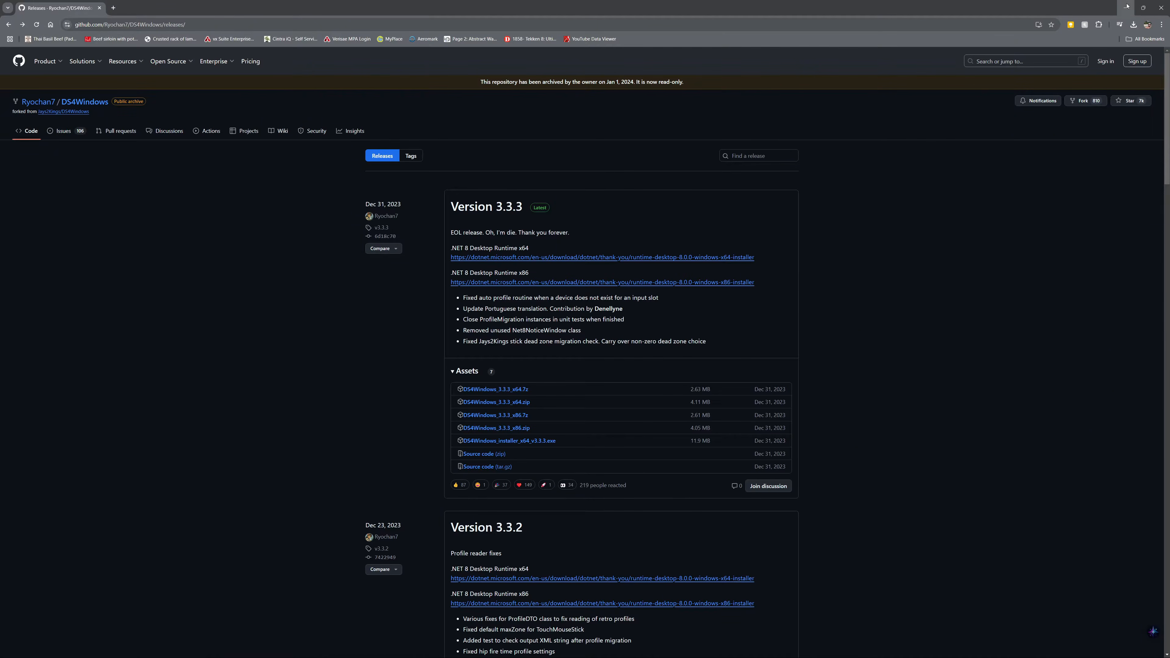
# Step: Minimize the browser and OBS windows, switch to File Explorer and open the D4S folder in Downloads
pyautogui.click(1126, 7)
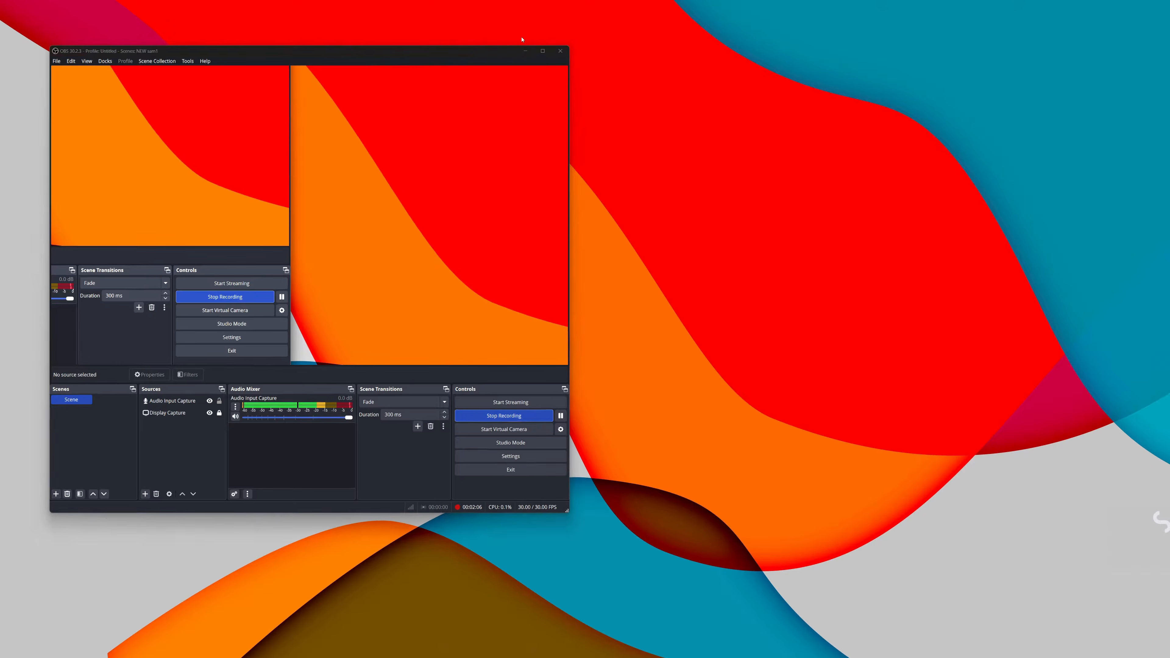
pyautogui.click(525, 51)
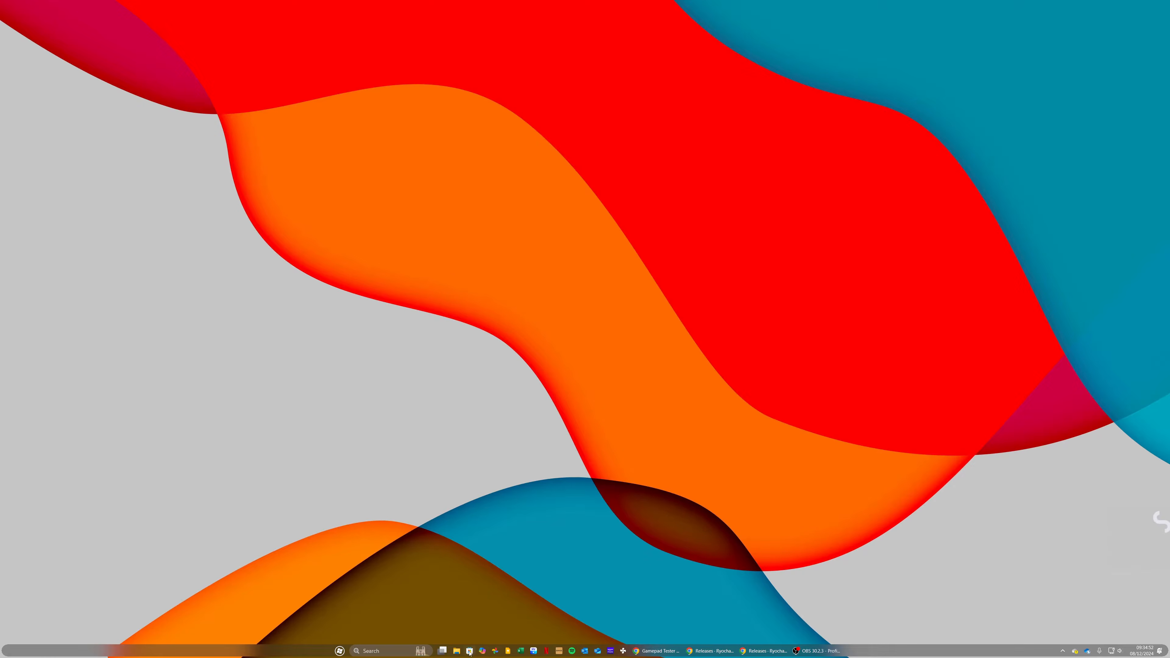
pyautogui.click(457, 651)
pyautogui.doubleClick(710, 263)
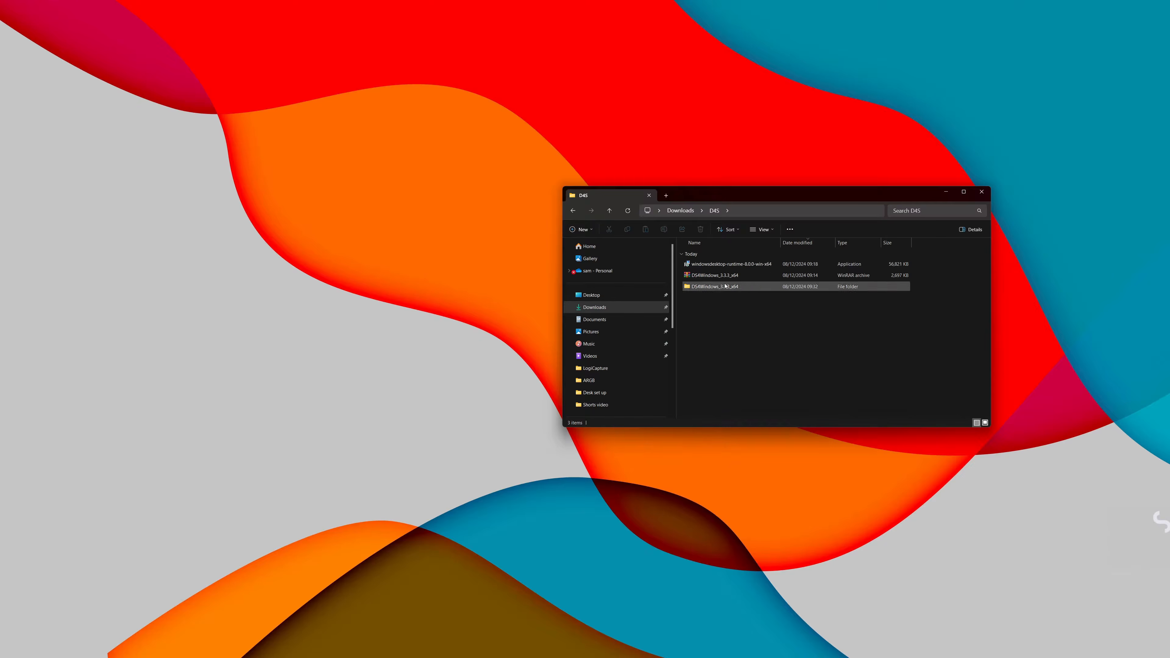
# Step: Launch the windowsdesktop-runtime-8.0.0-win-x64 installer, then close it and confirm cancelling the setup
pyautogui.click(749, 267)
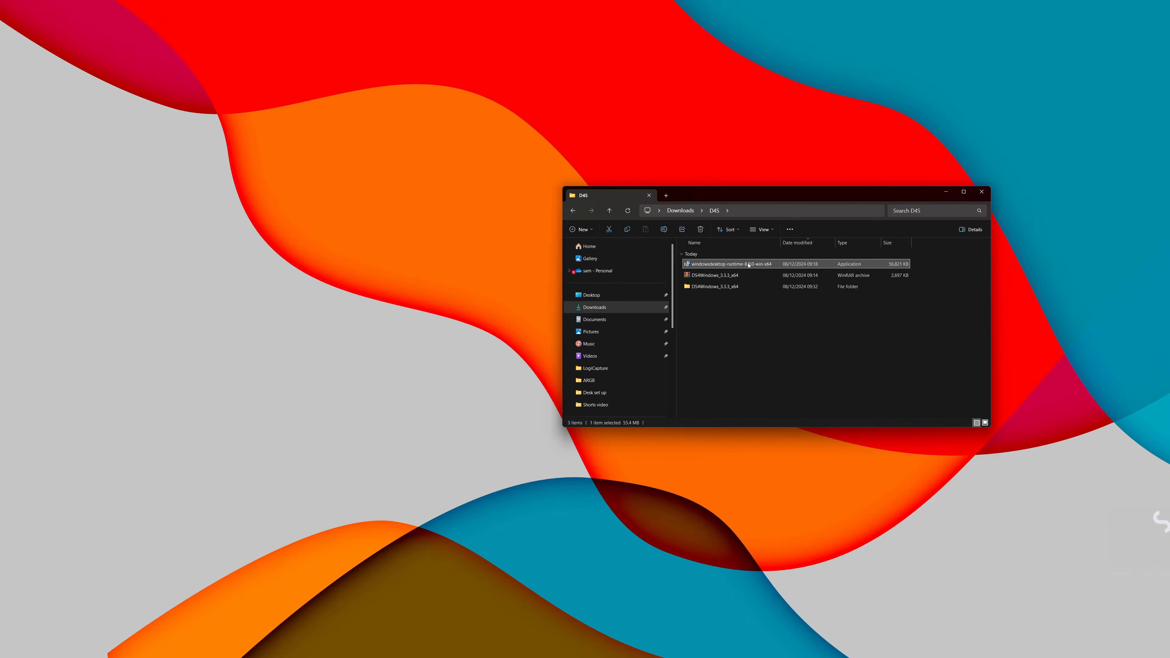
pyautogui.click(749, 266)
pyautogui.click(747, 306)
pyautogui.doubleClick(736, 266)
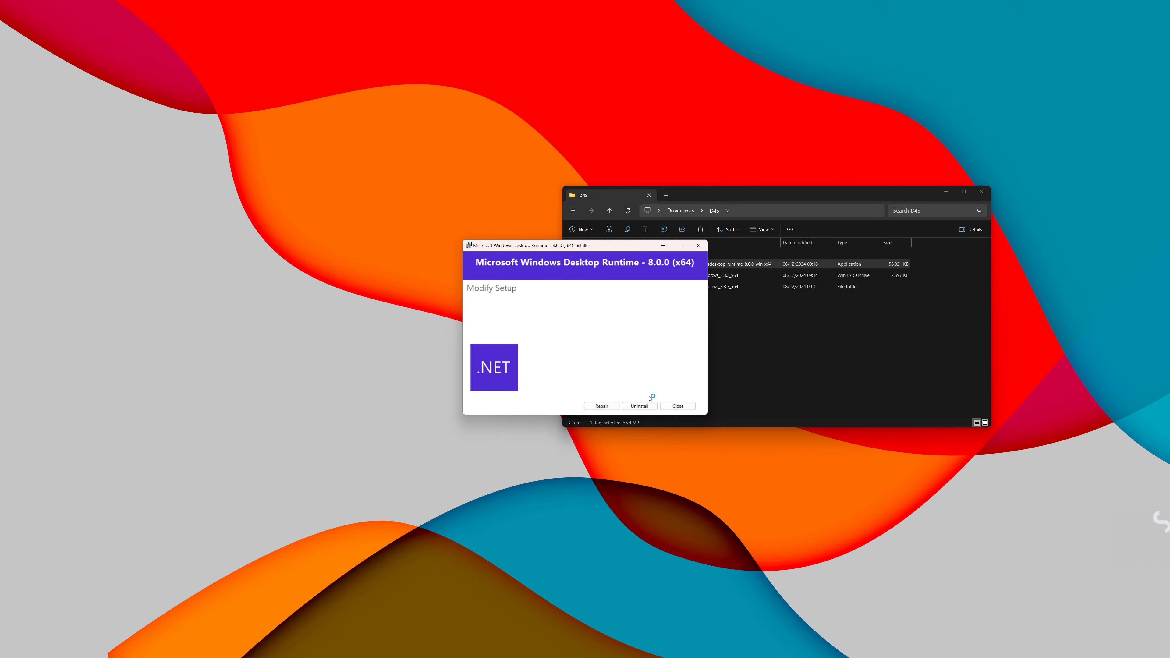
pyautogui.click(677, 406)
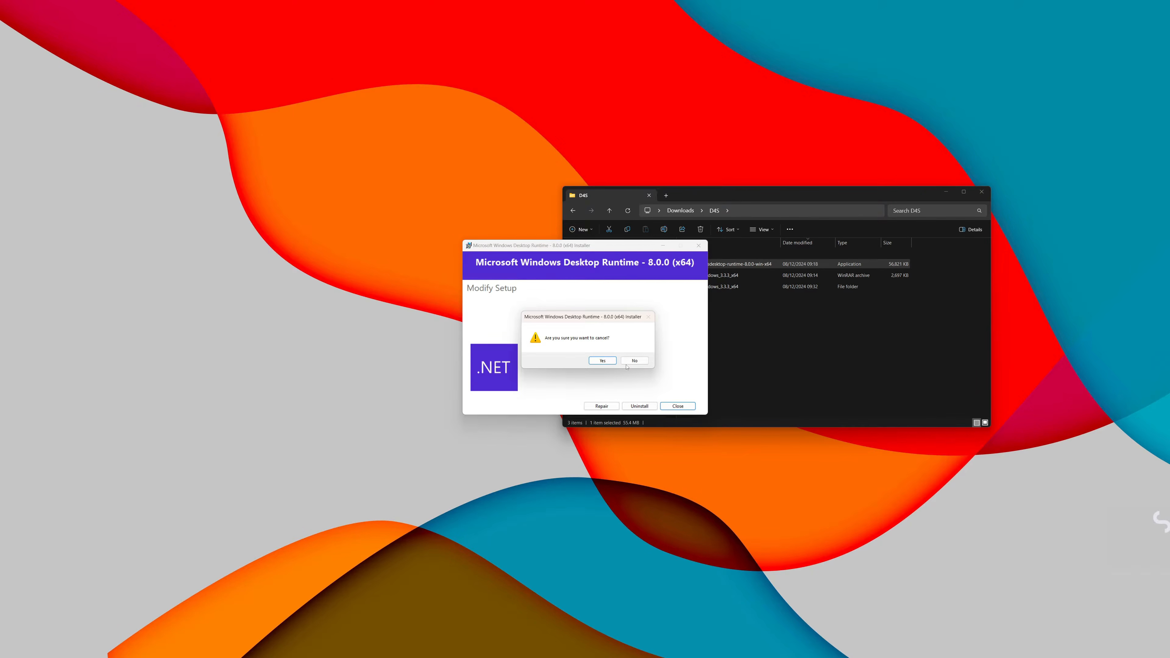
pyautogui.click(603, 361)
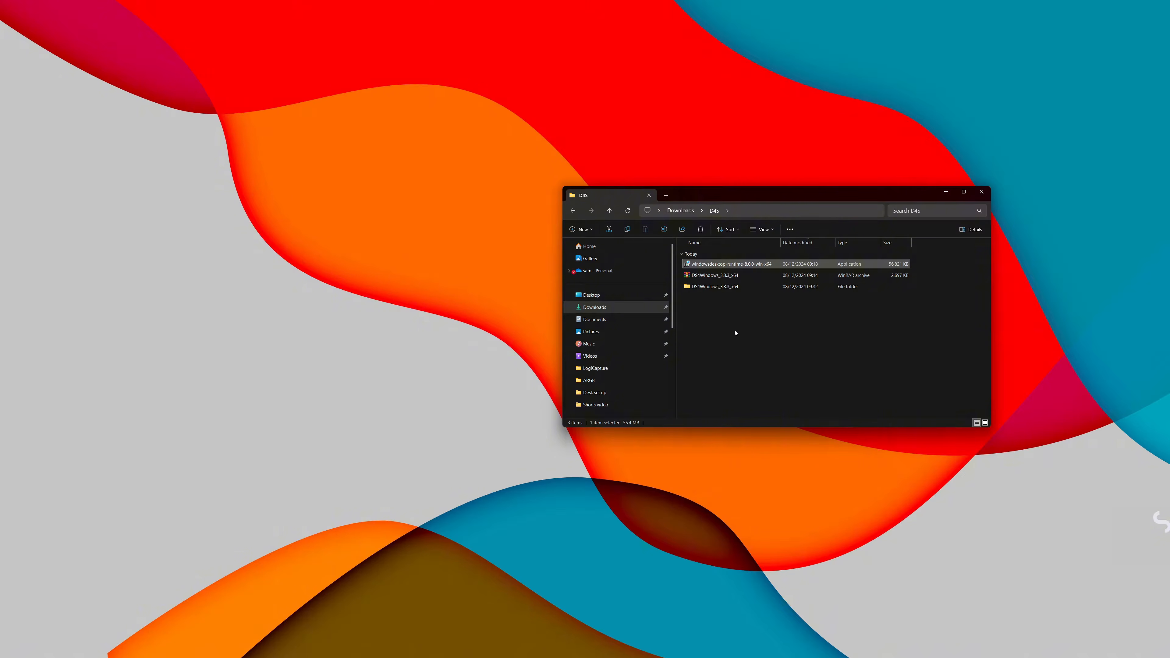
# Step: Open the extracted DS4Windows_3.3.3_x64 folder and launch the DS4Windows application
pyautogui.click(731, 287)
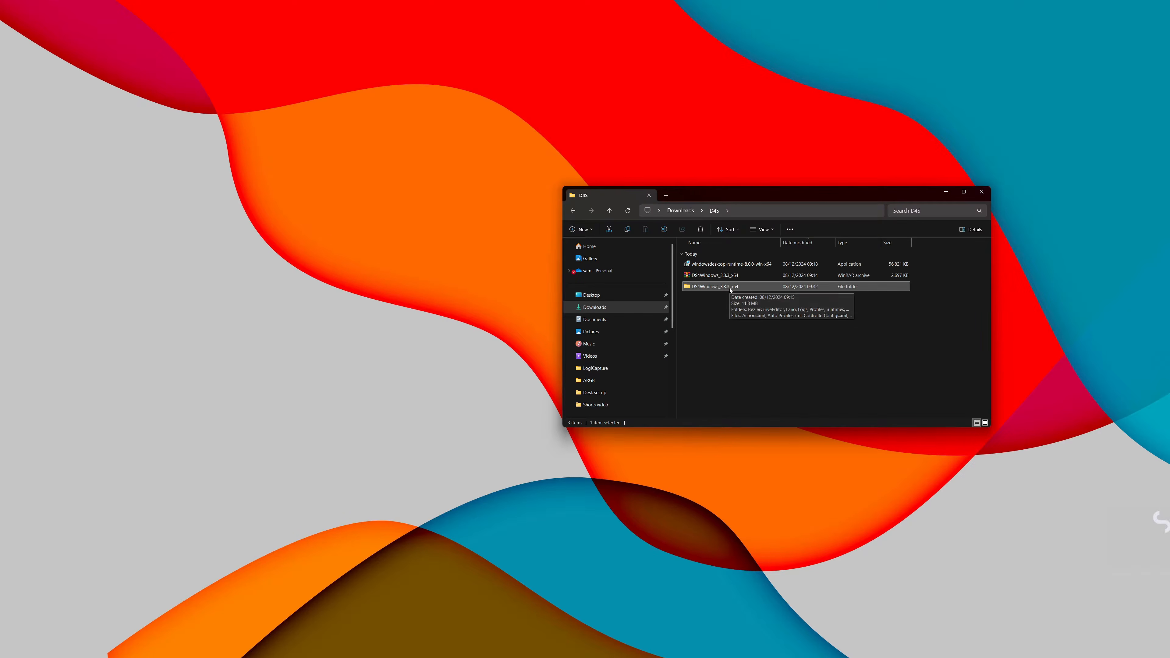
pyautogui.doubleClick(730, 287)
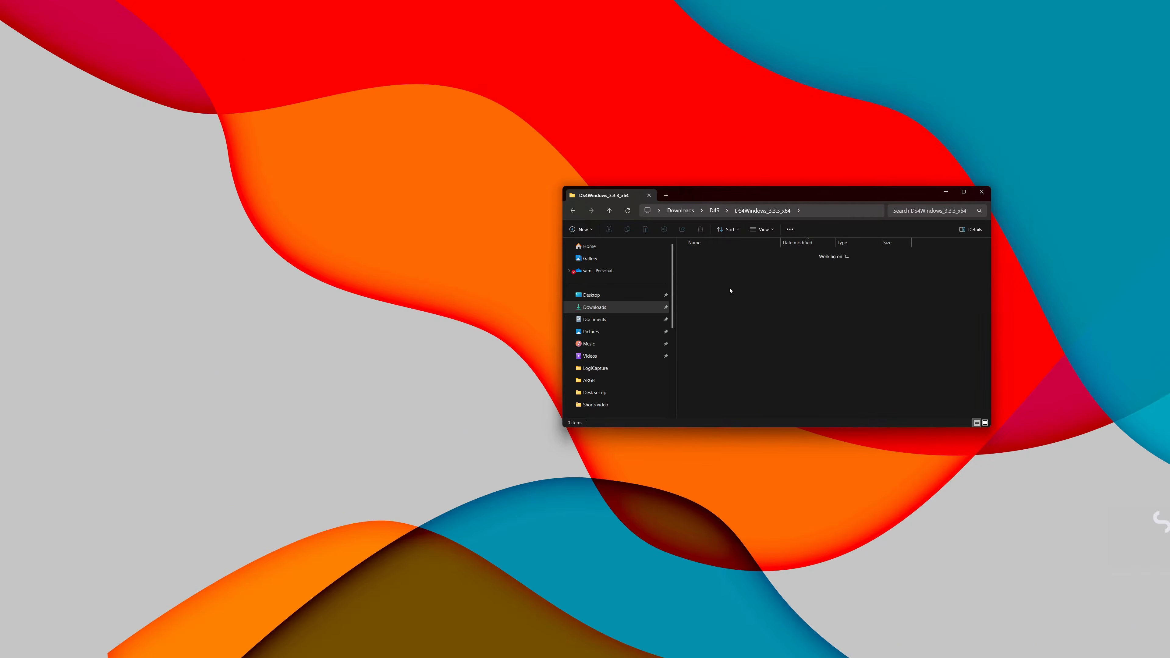
pyautogui.scroll(-1, 775, 330)
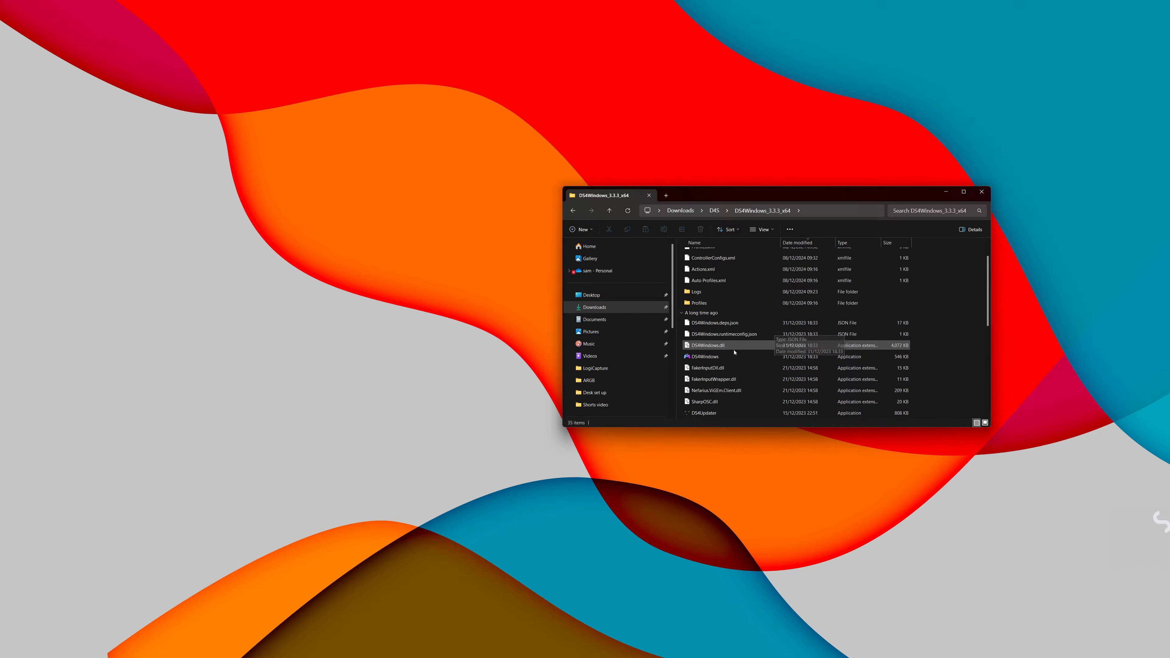
pyautogui.click(722, 357)
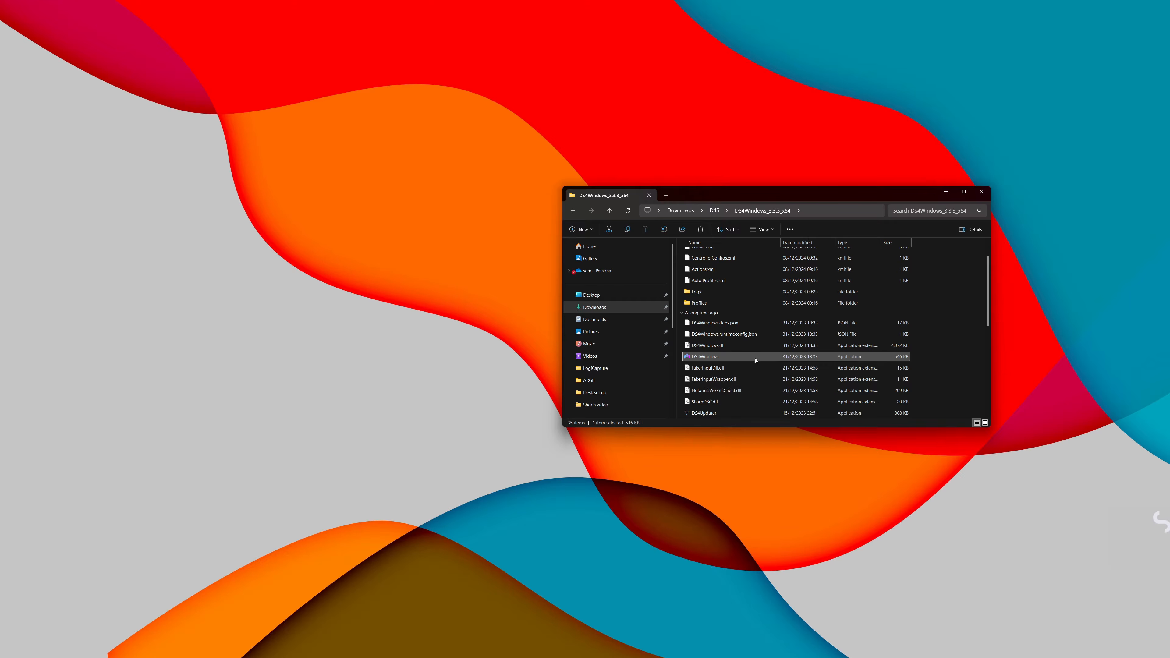
pyautogui.doubleClick(741, 356)
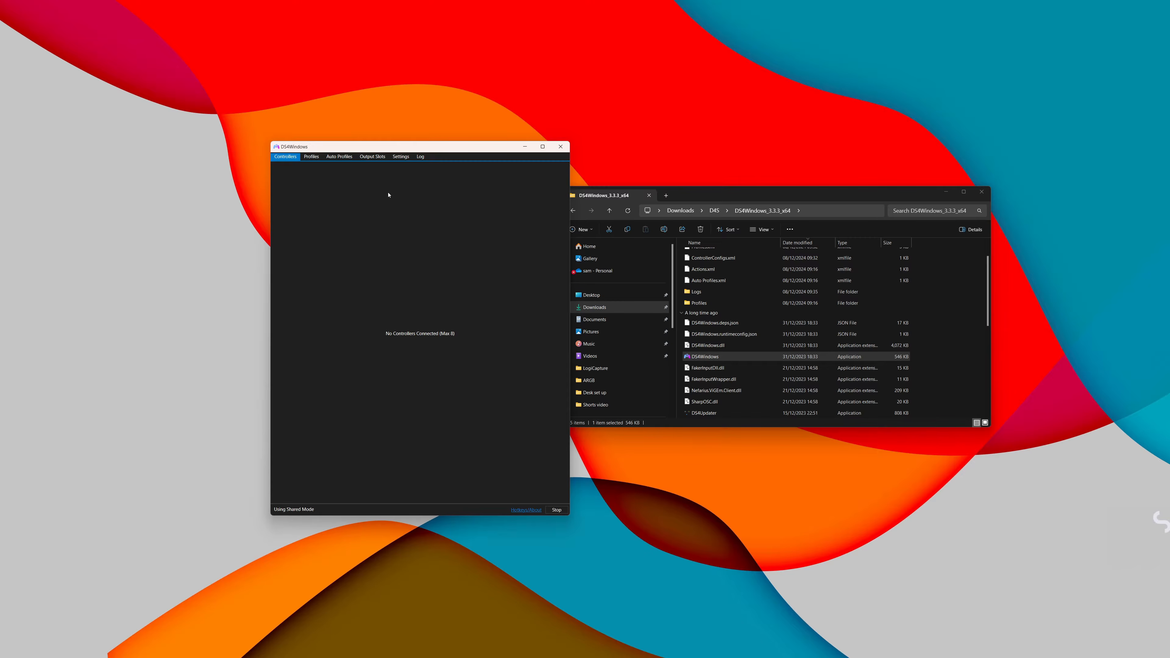
# Step: Check which controller types are supported in the device options of the DS4Windows settings and close the options window
pyautogui.click(393, 159)
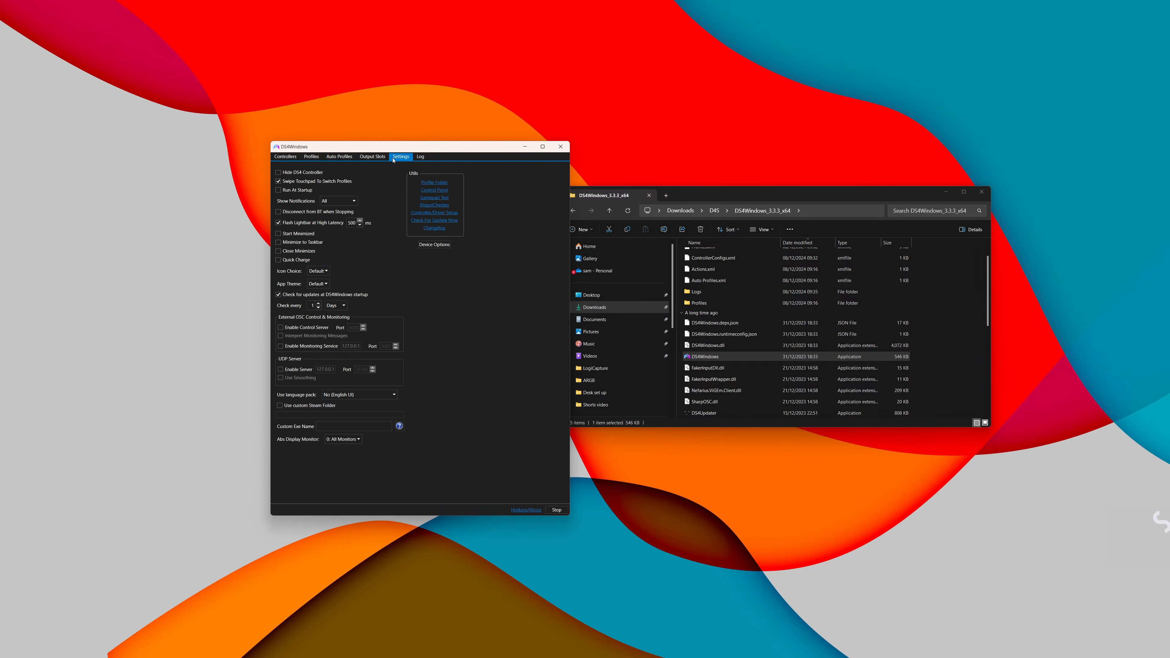
pyautogui.click(424, 247)
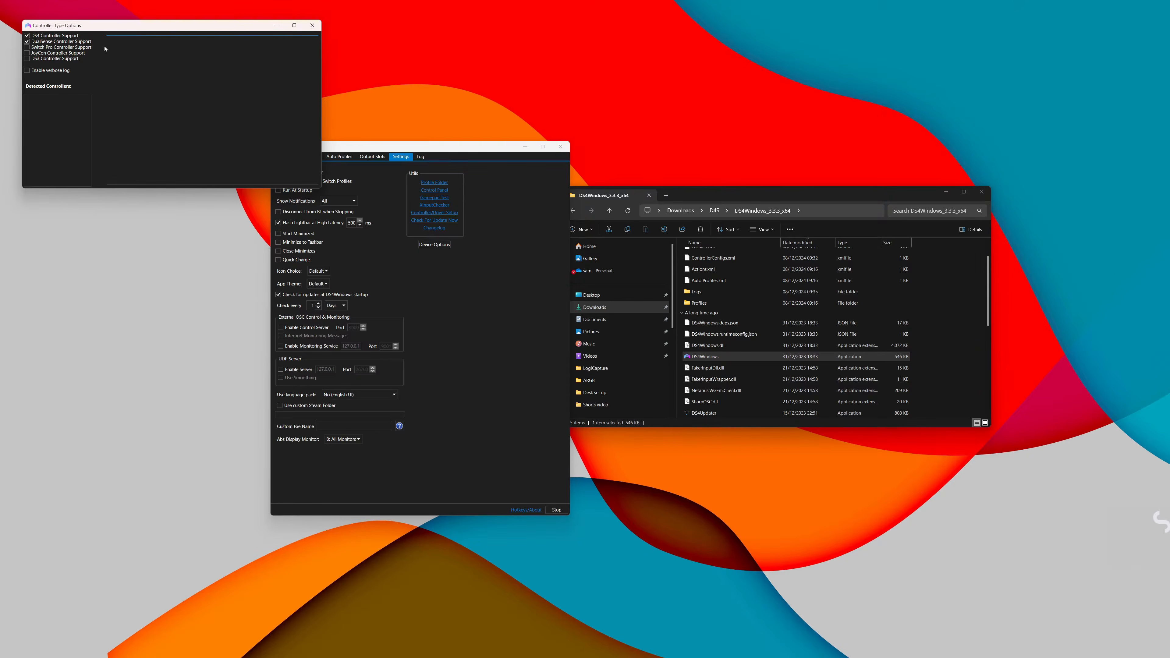
pyautogui.moveTo(111, 26); pyautogui.dragTo(514, 53)
pyautogui.click(382, 147)
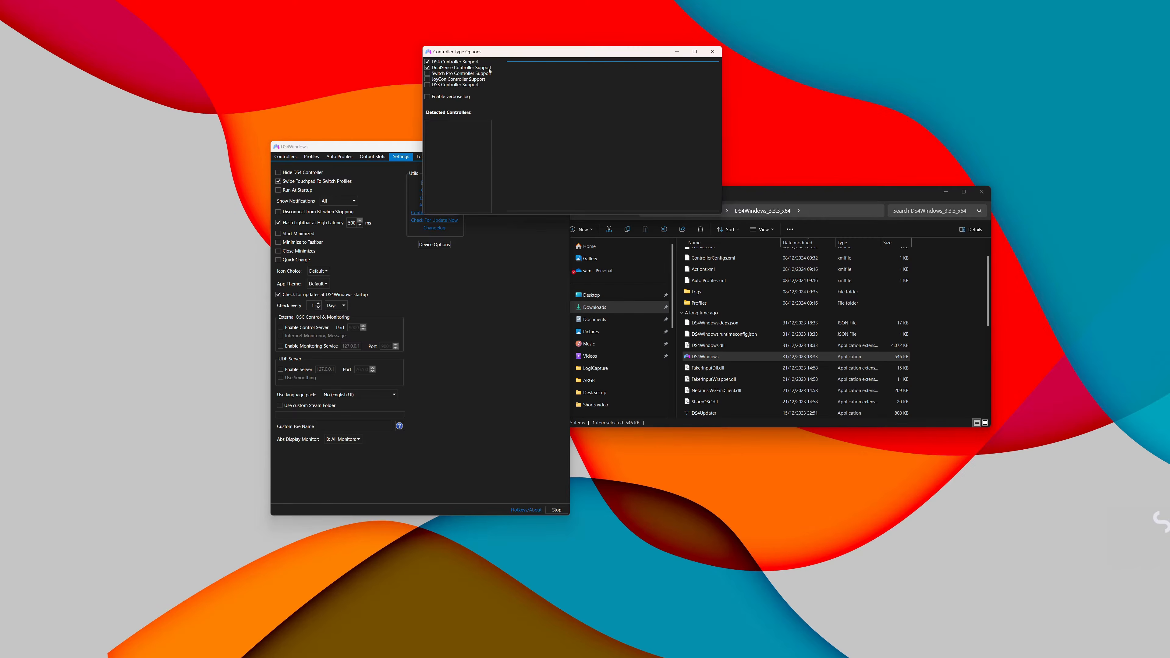
pyautogui.click(712, 52)
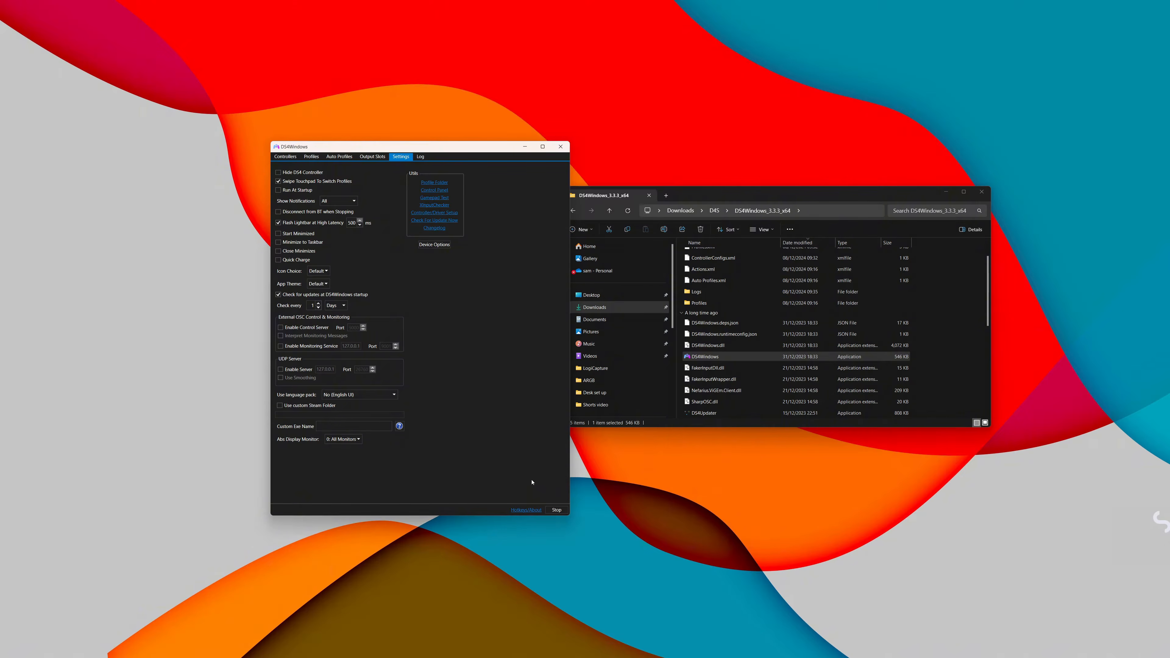
# Step: Show the list of connected controllers, and stop and restart the controller service
pyautogui.click(286, 157)
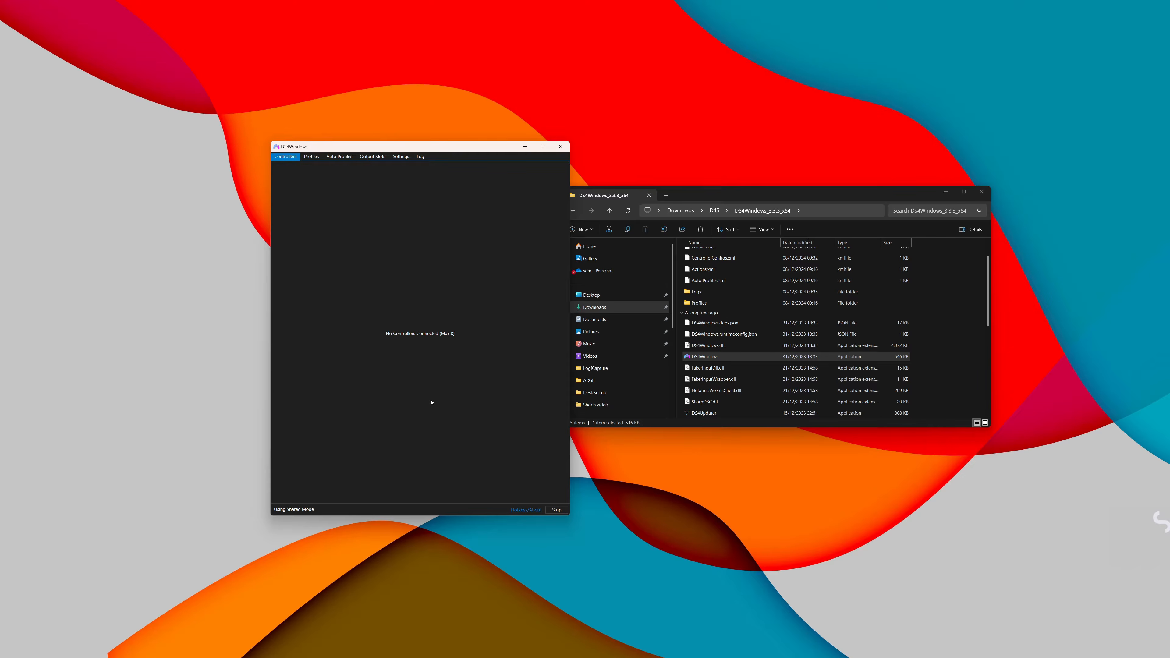
pyautogui.click(557, 510)
pyautogui.click(563, 513)
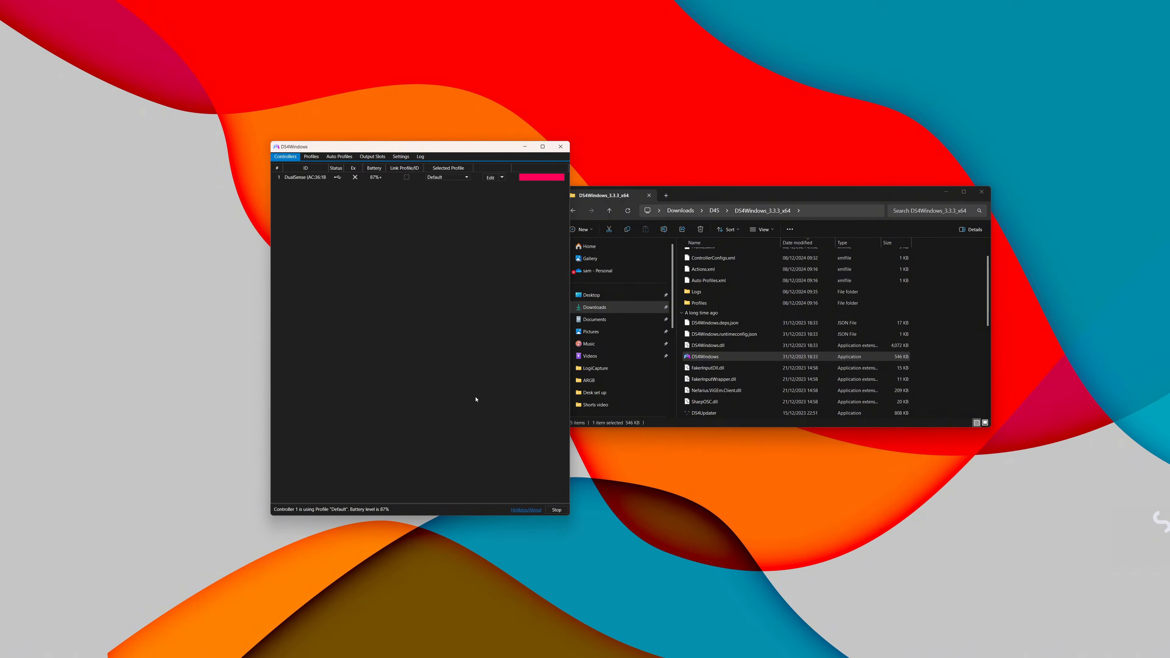
# Step: Examine the connected DualSense controller's entry, the profile list and the auto profiles settings
pyautogui.click(307, 178)
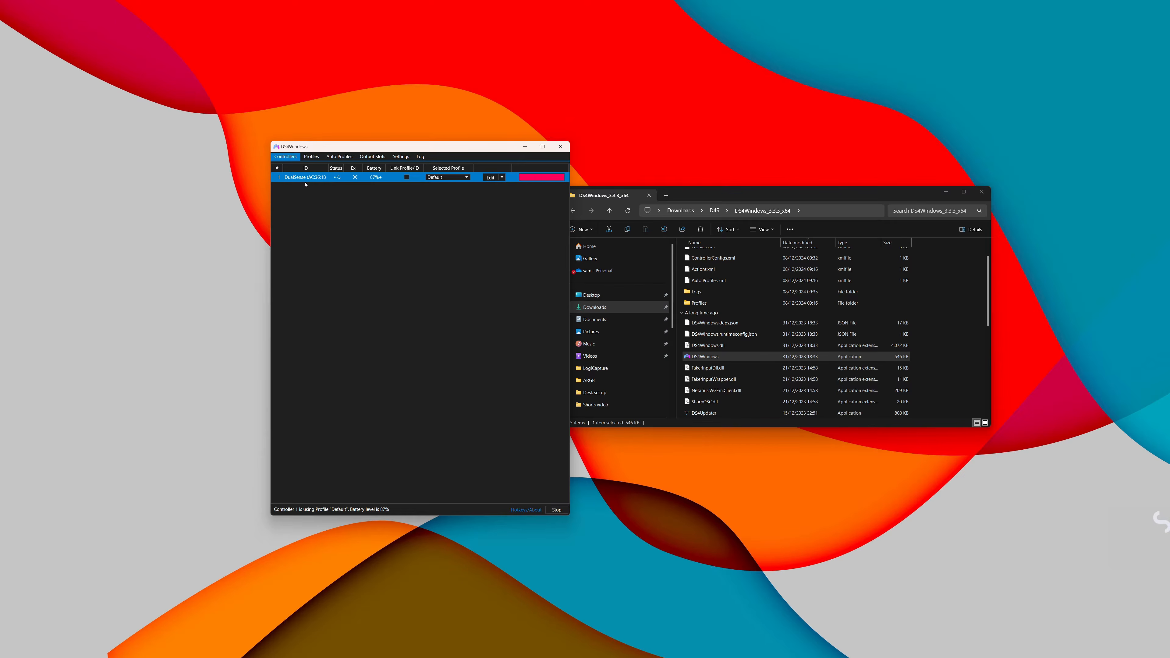
pyautogui.click(313, 157)
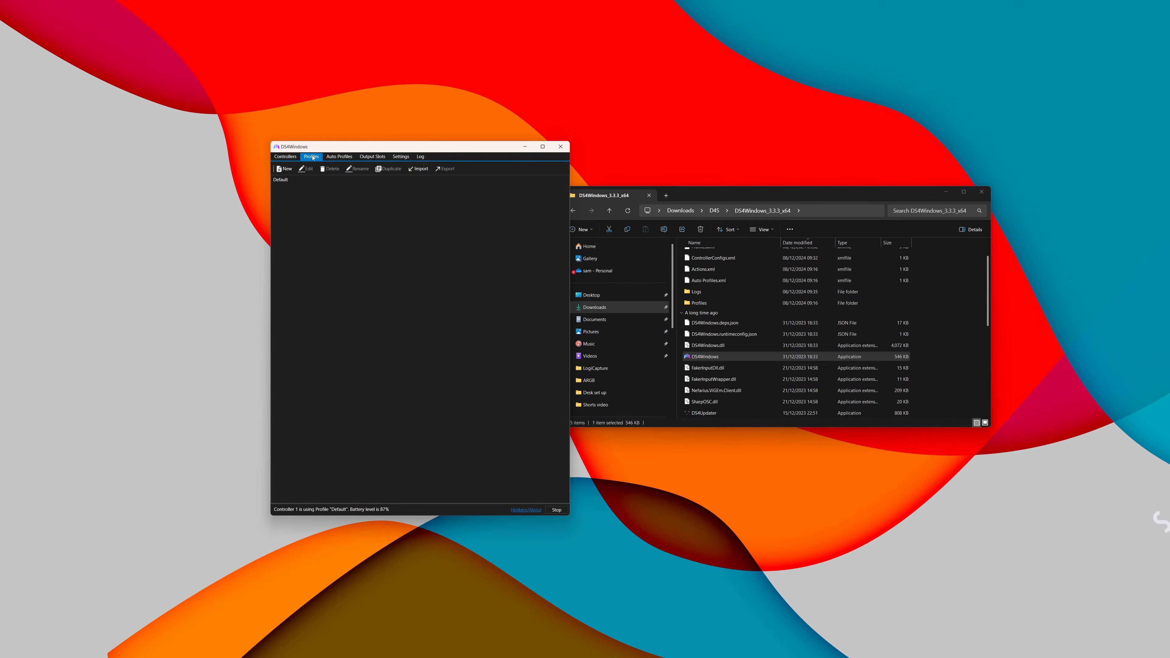
pyautogui.click(335, 158)
pyautogui.click(312, 157)
pyautogui.click(286, 157)
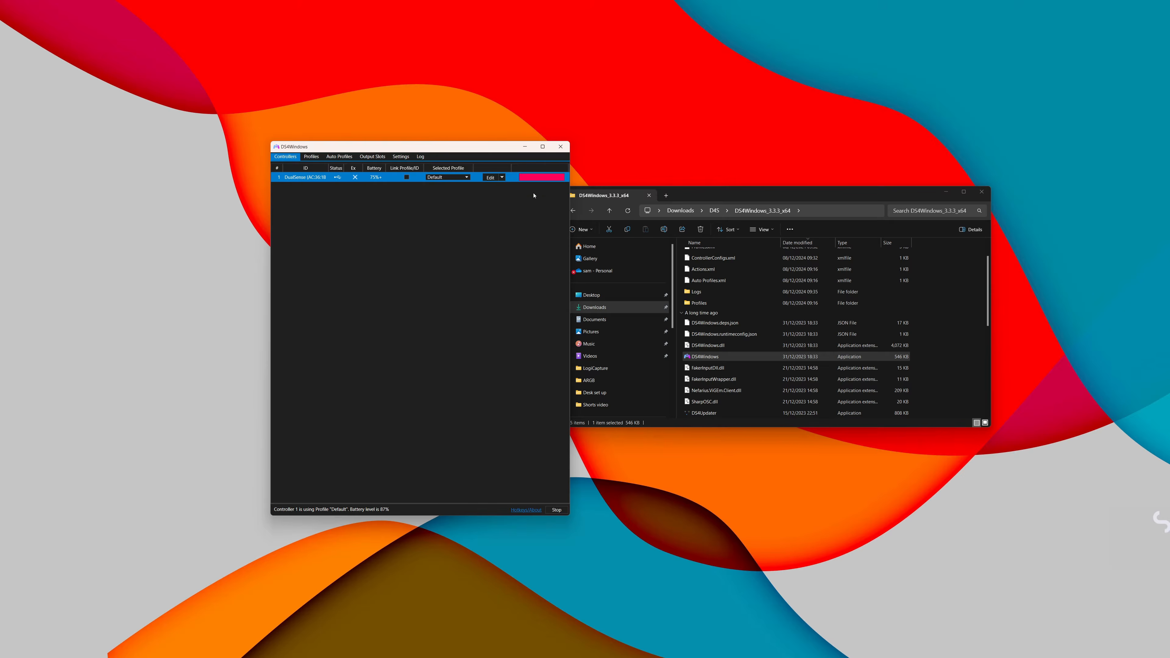
pyautogui.click(340, 157)
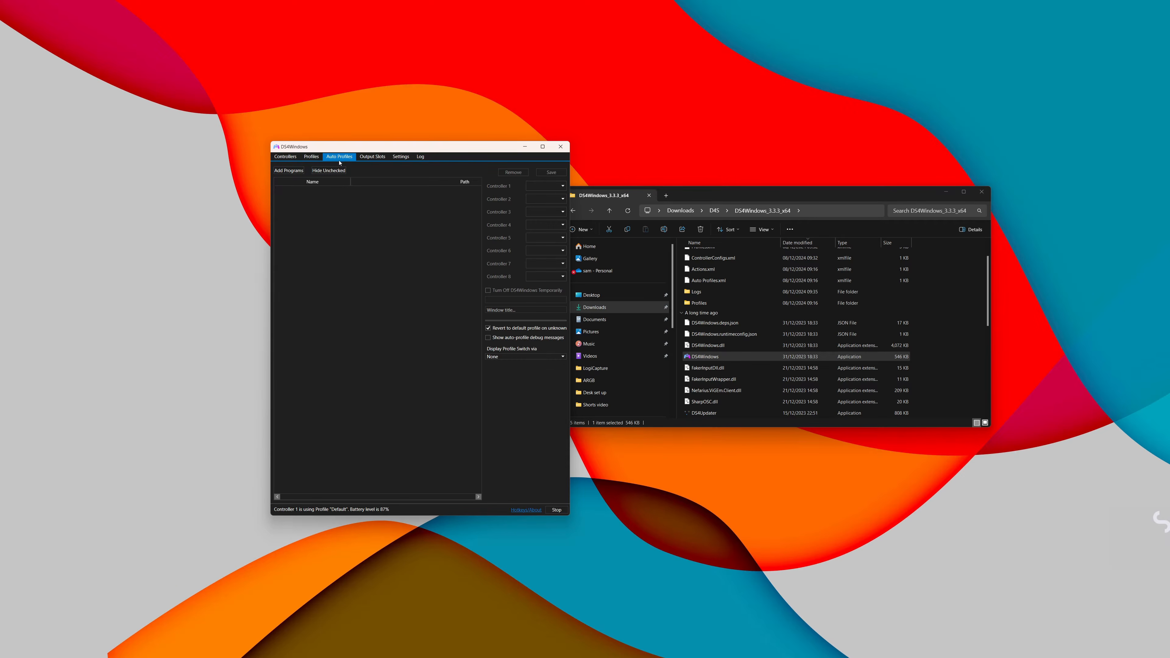
# Step: Create a new controller profile using a preset and choose the Gamepad preset
pyautogui.click(311, 157)
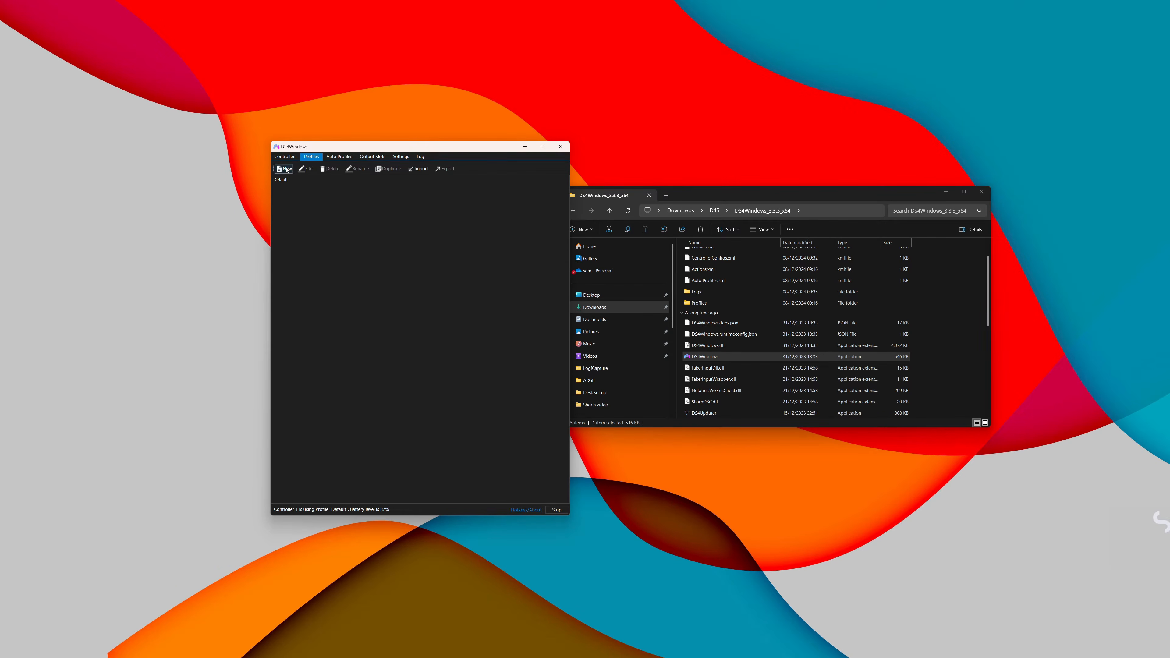
pyautogui.click(283, 169)
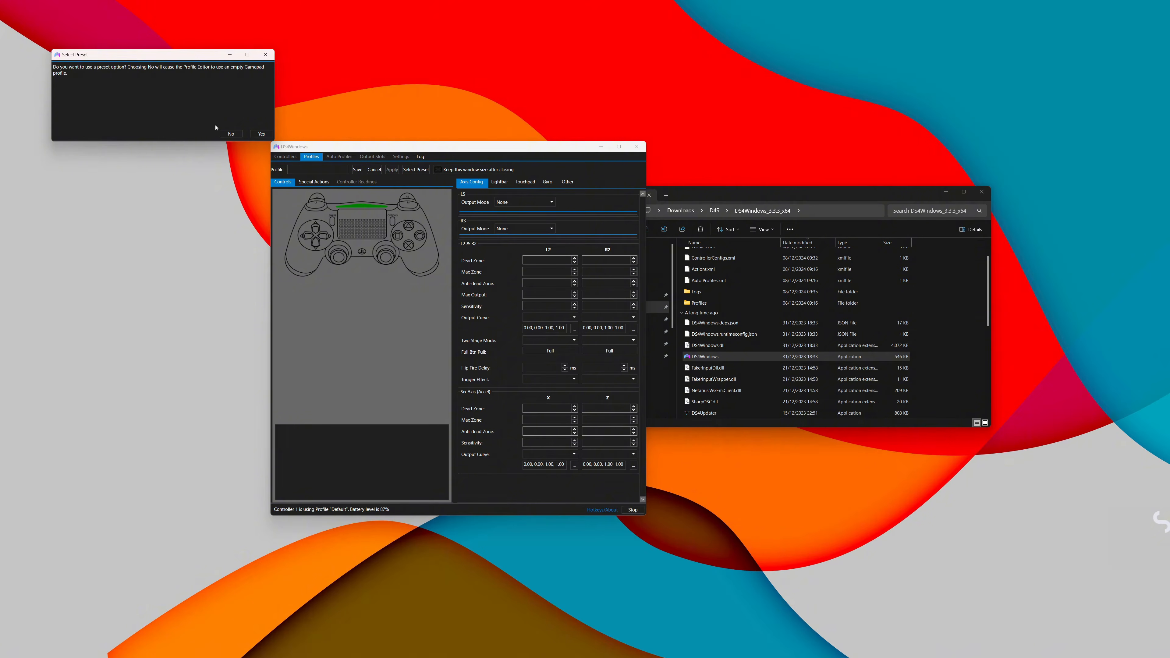
pyautogui.click(261, 133)
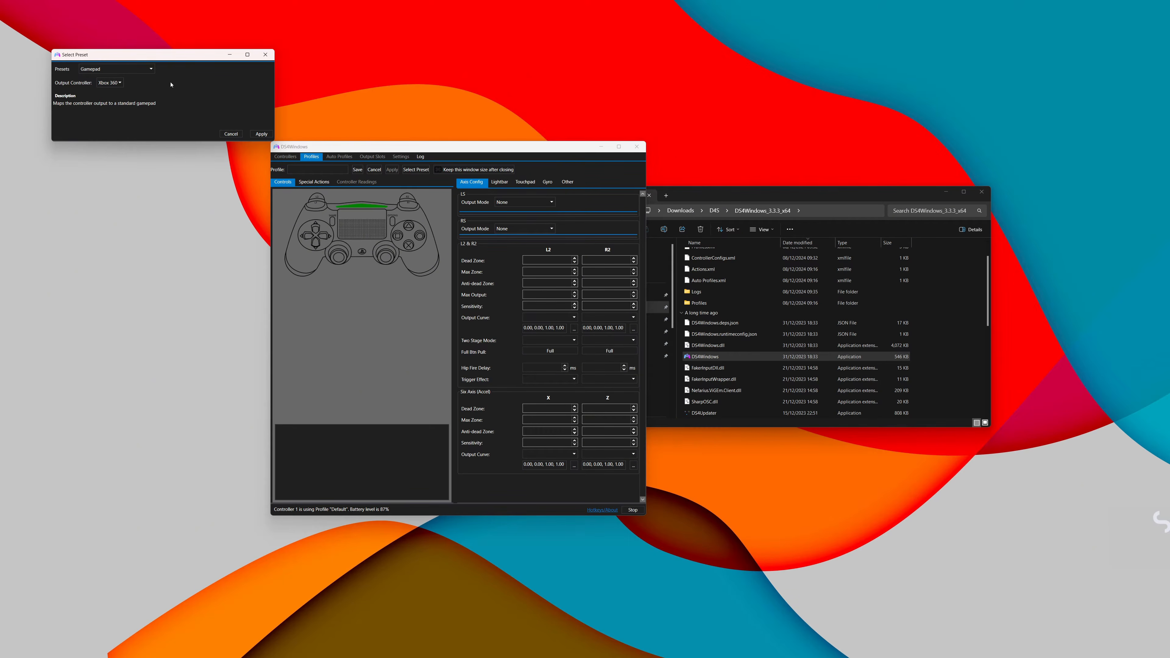
pyautogui.moveTo(165, 54); pyautogui.dragTo(159, 147)
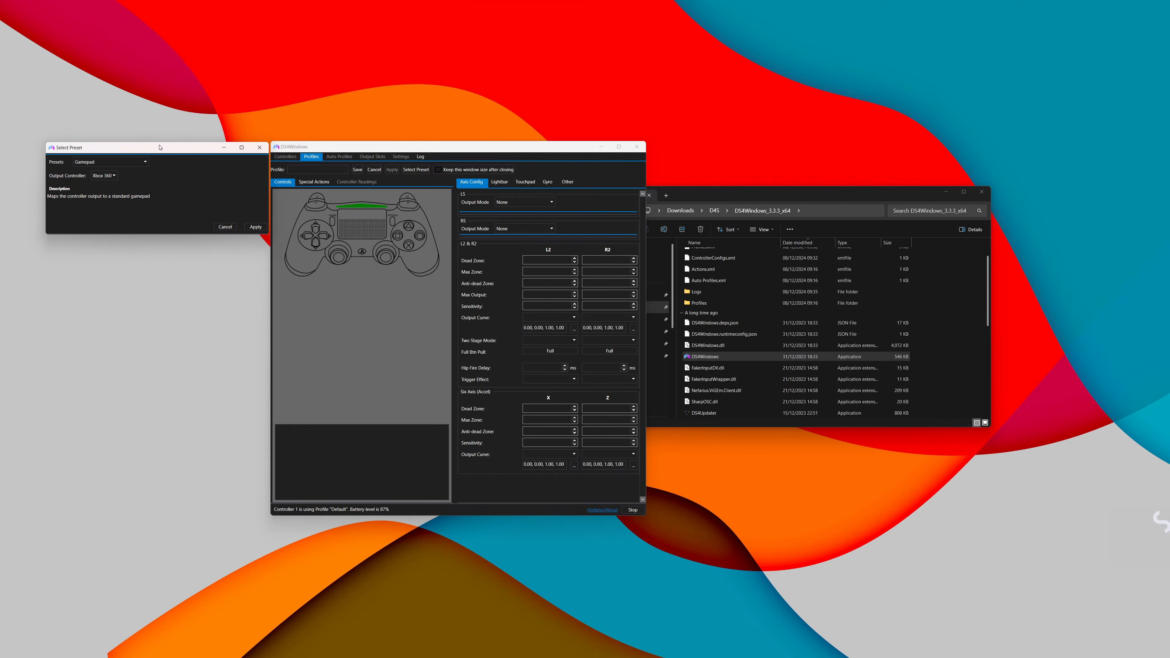
pyautogui.click(111, 162)
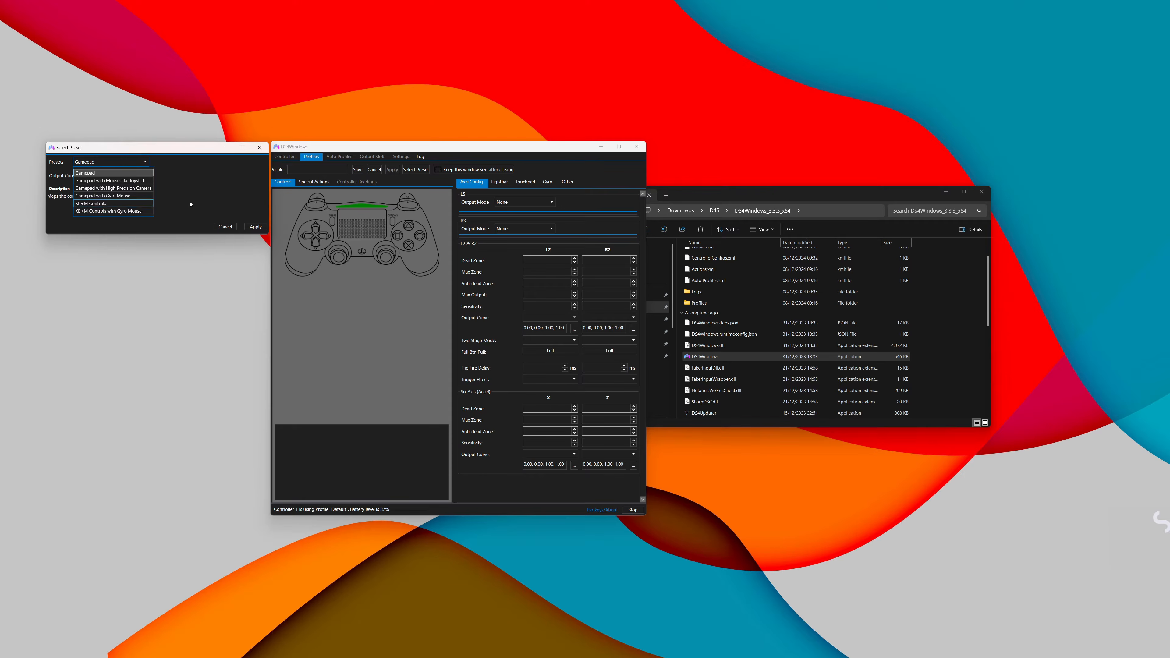
pyautogui.click(116, 174)
# Step: Set the preset's output controller to DualShock 4 and apply the preset
pyautogui.click(112, 177)
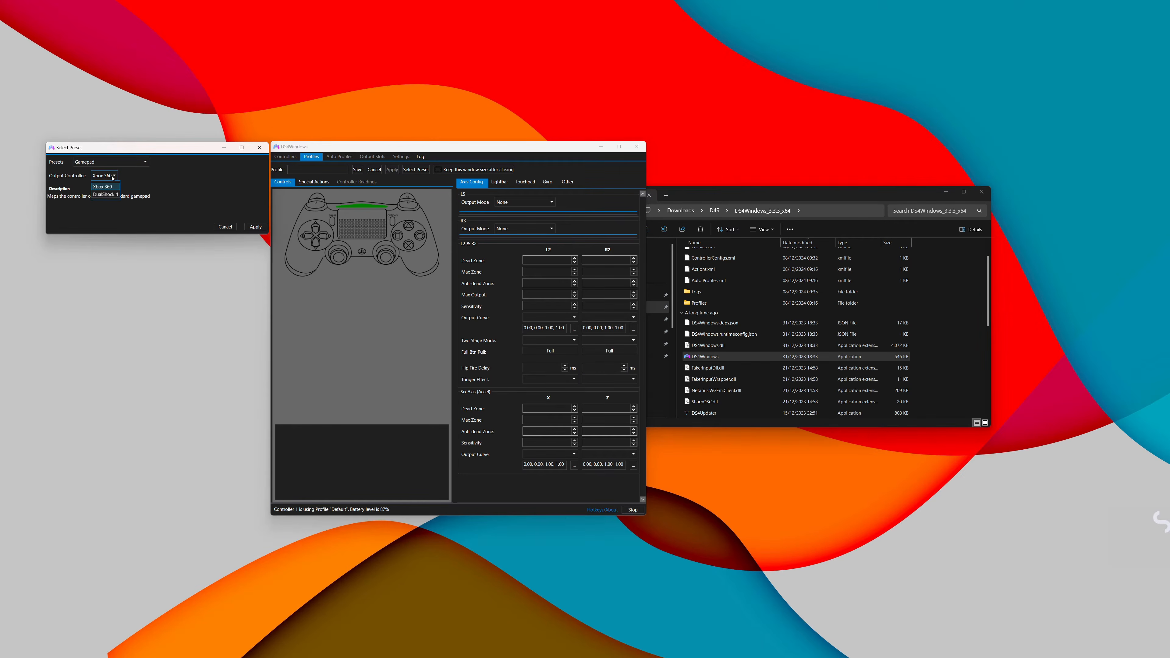
pyautogui.click(166, 184)
pyautogui.click(108, 176)
pyautogui.click(112, 188)
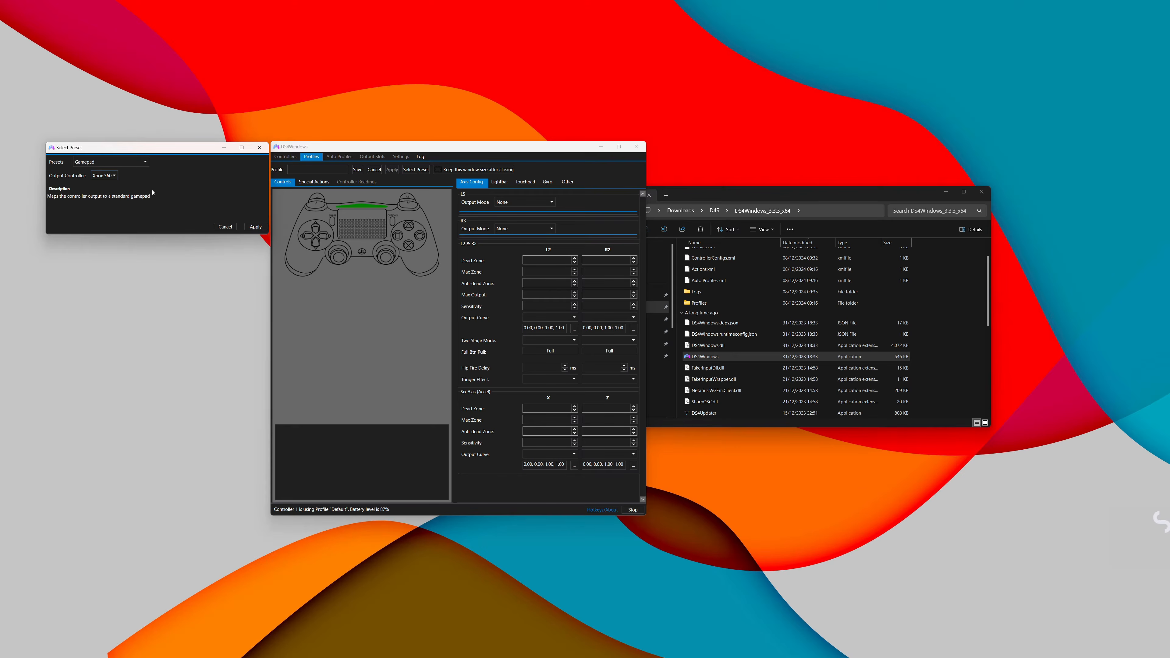
pyautogui.click(113, 178)
pyautogui.click(107, 194)
pyautogui.click(255, 227)
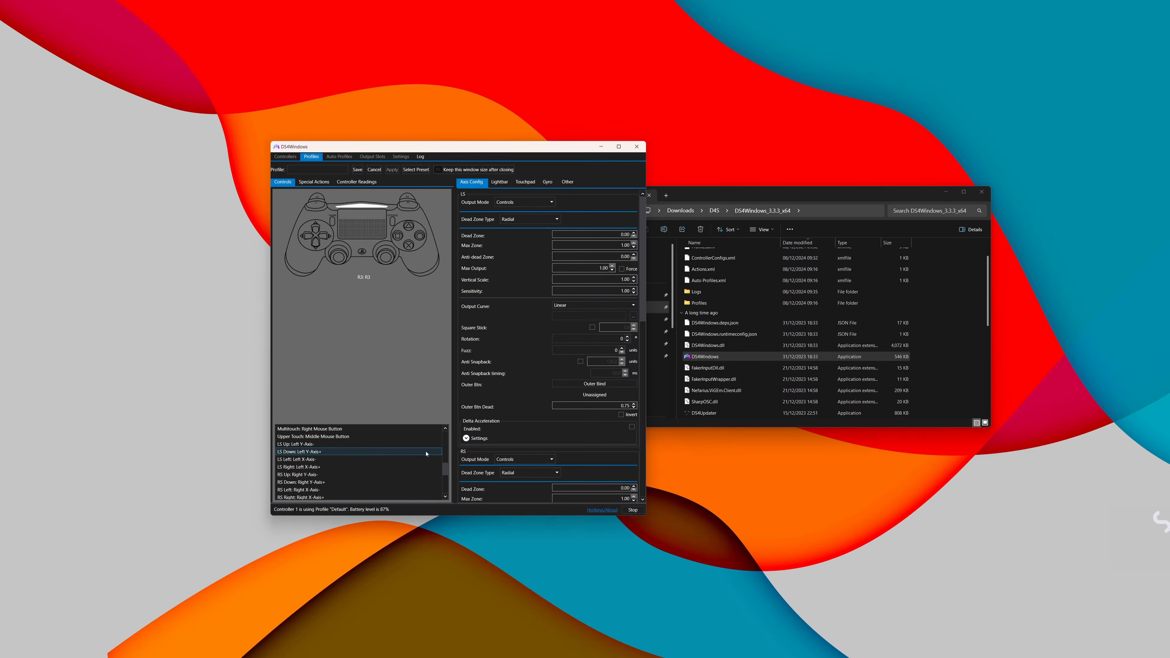
# Step: Check which actions can be assigned to the Mute button and close the window without assigning one
pyautogui.scroll(6, 426, 453)
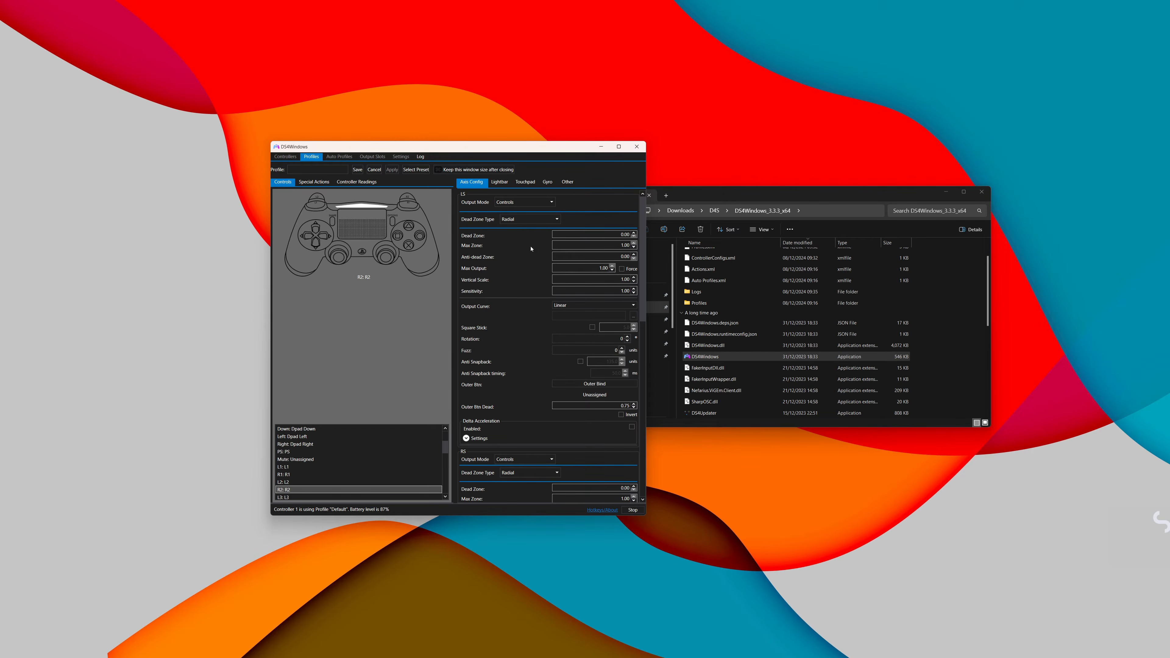
pyautogui.doubleClick(313, 460)
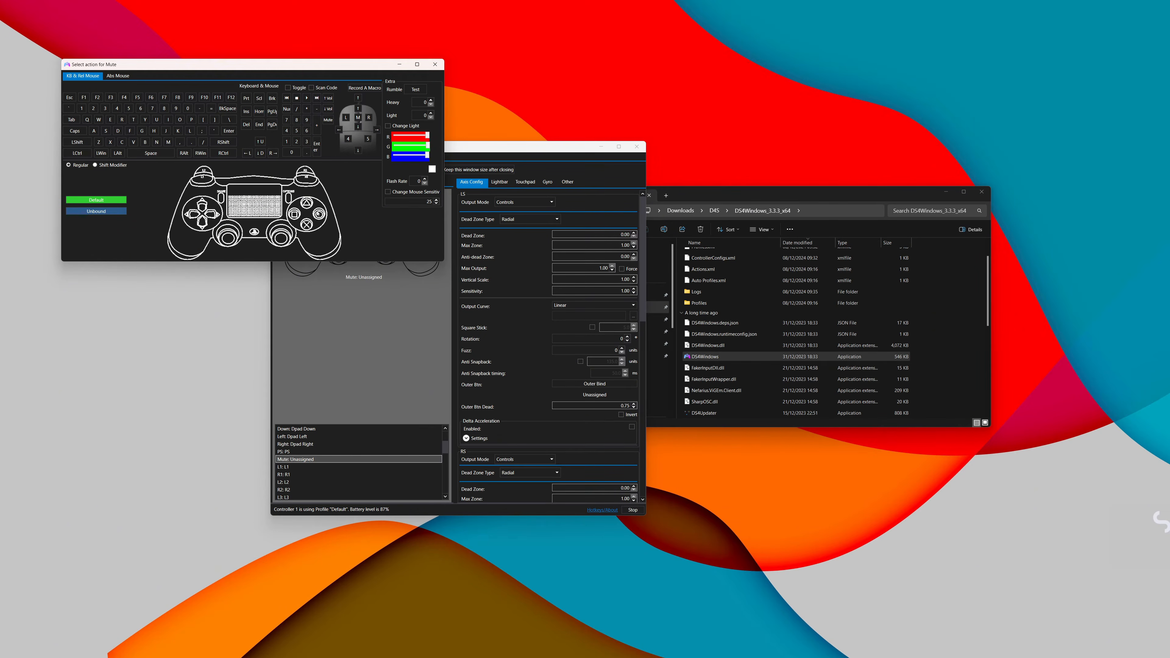
pyautogui.click(435, 64)
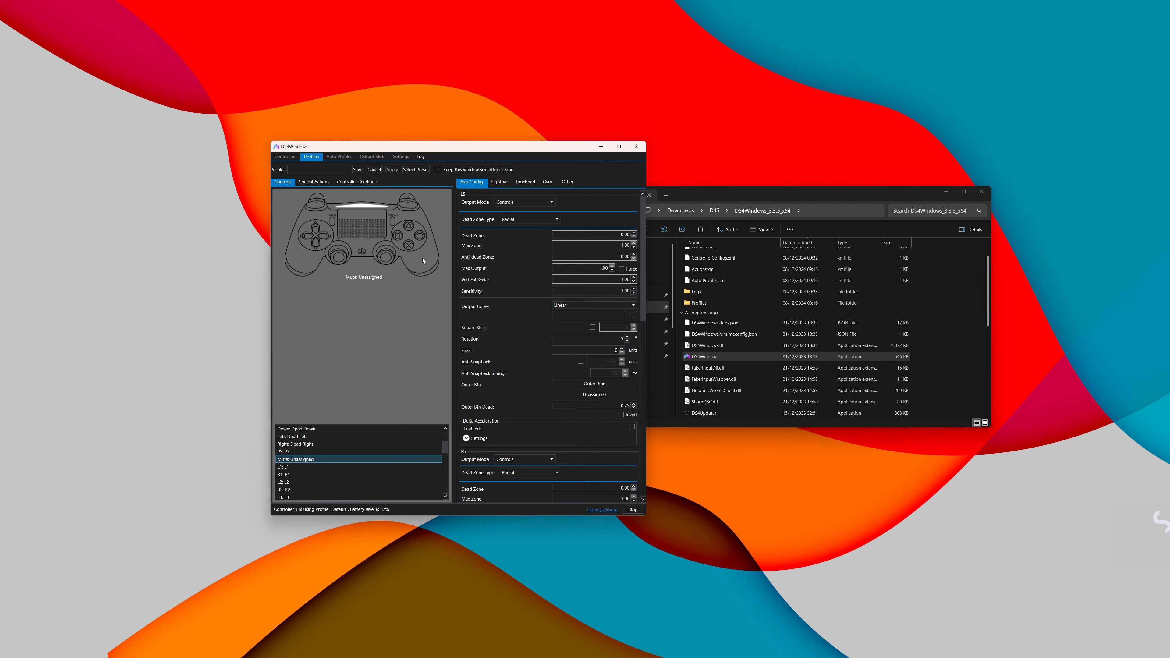
# Step: Enter a name for the new profile and save it
pyautogui.click(322, 166)
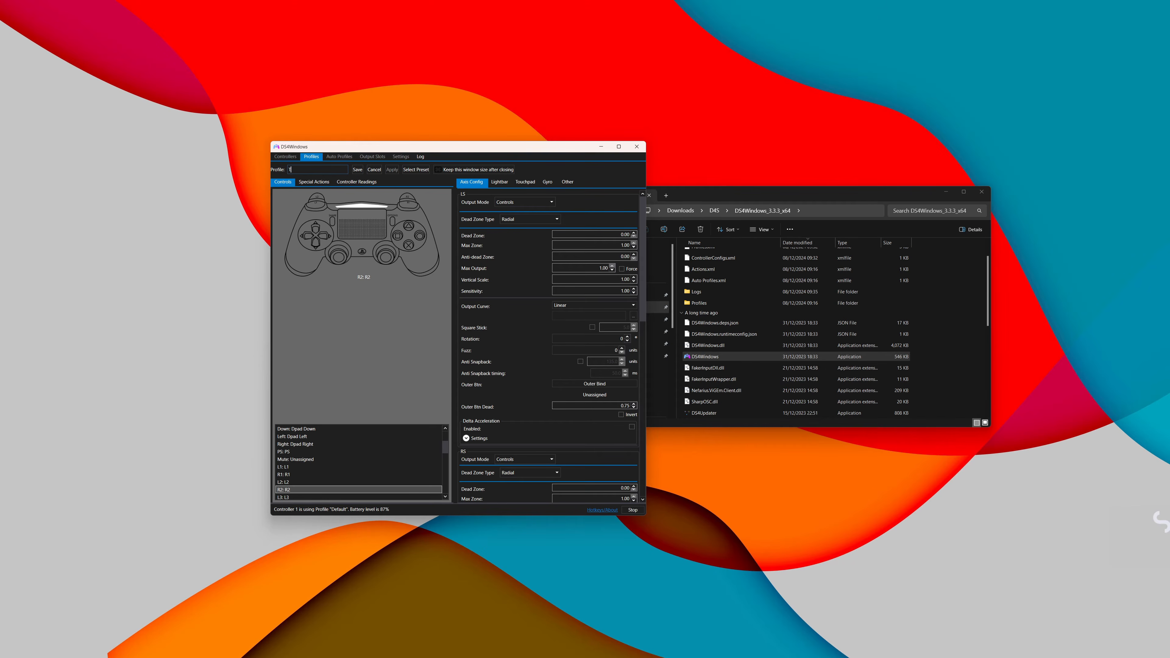
pyautogui.click(357, 169)
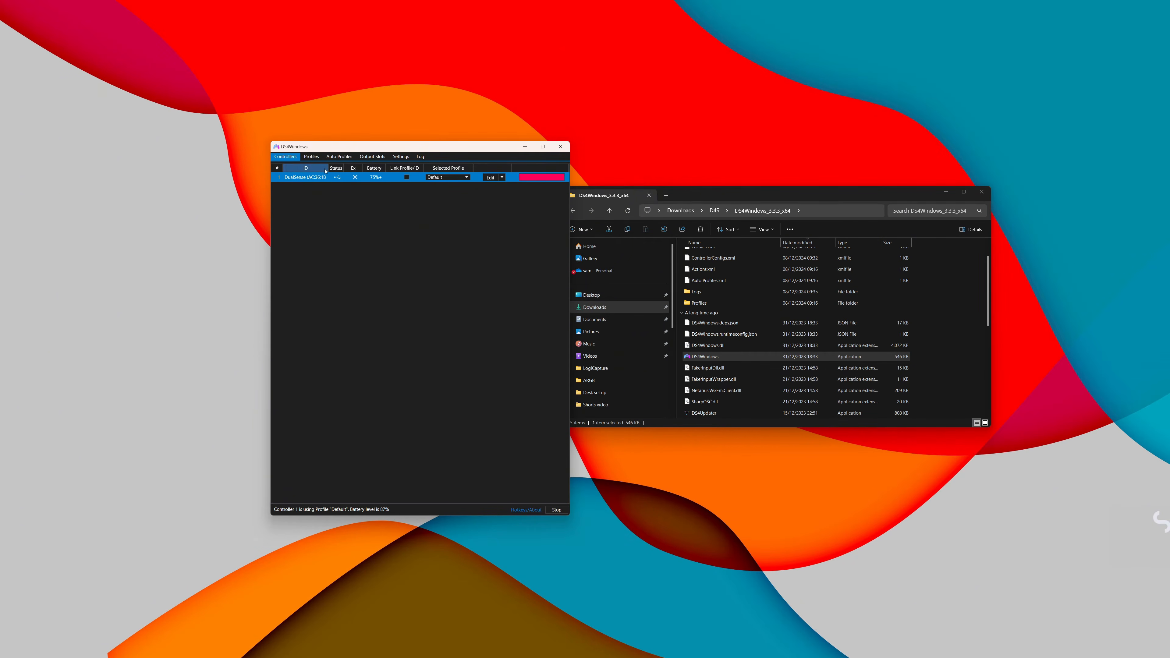
# Step: Open the Default profile for editing and examine its axis, gyro and lightbar settings
pyautogui.click(311, 156)
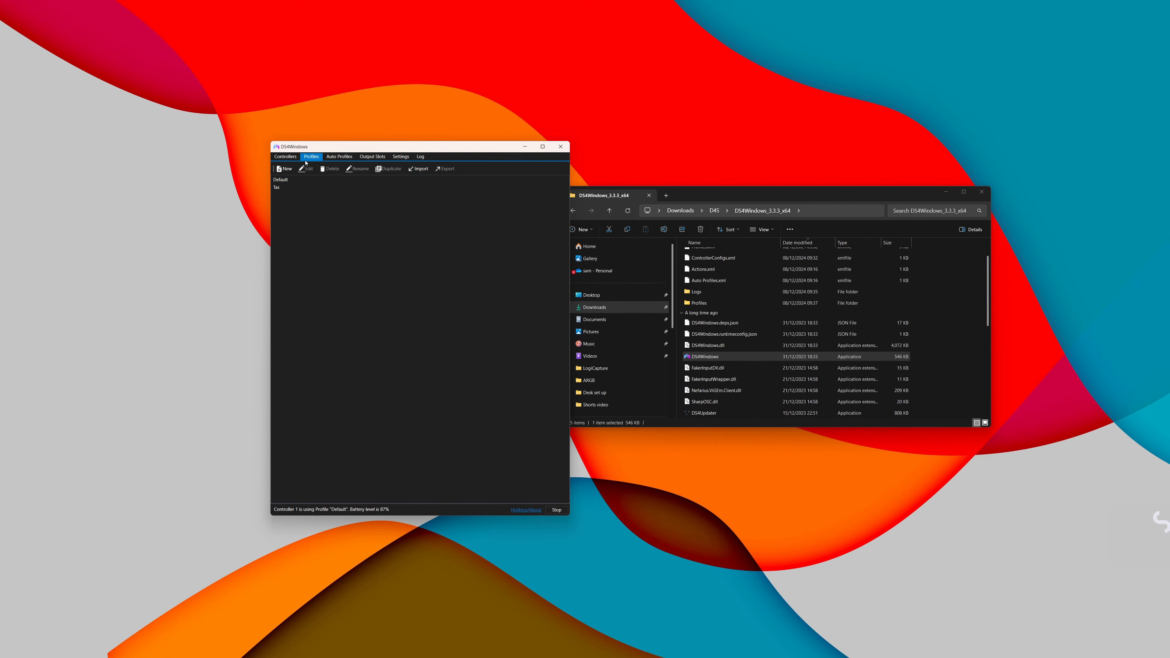
pyautogui.doubleClick(282, 180)
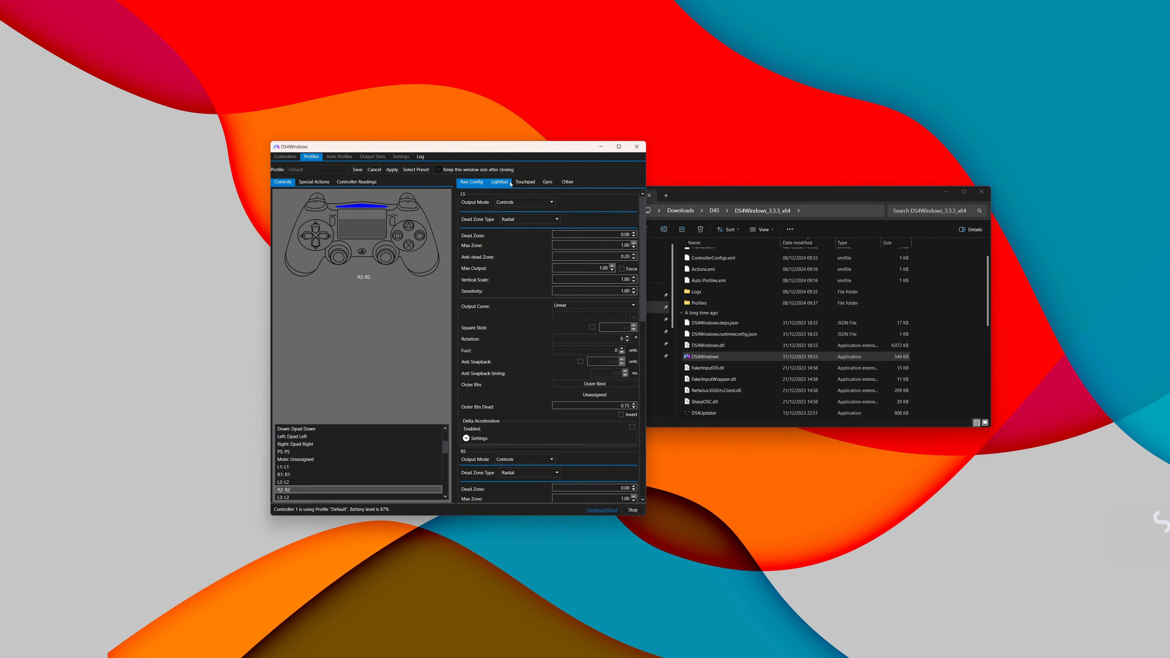
pyautogui.click(500, 181)
pyautogui.click(547, 182)
pyautogui.click(509, 183)
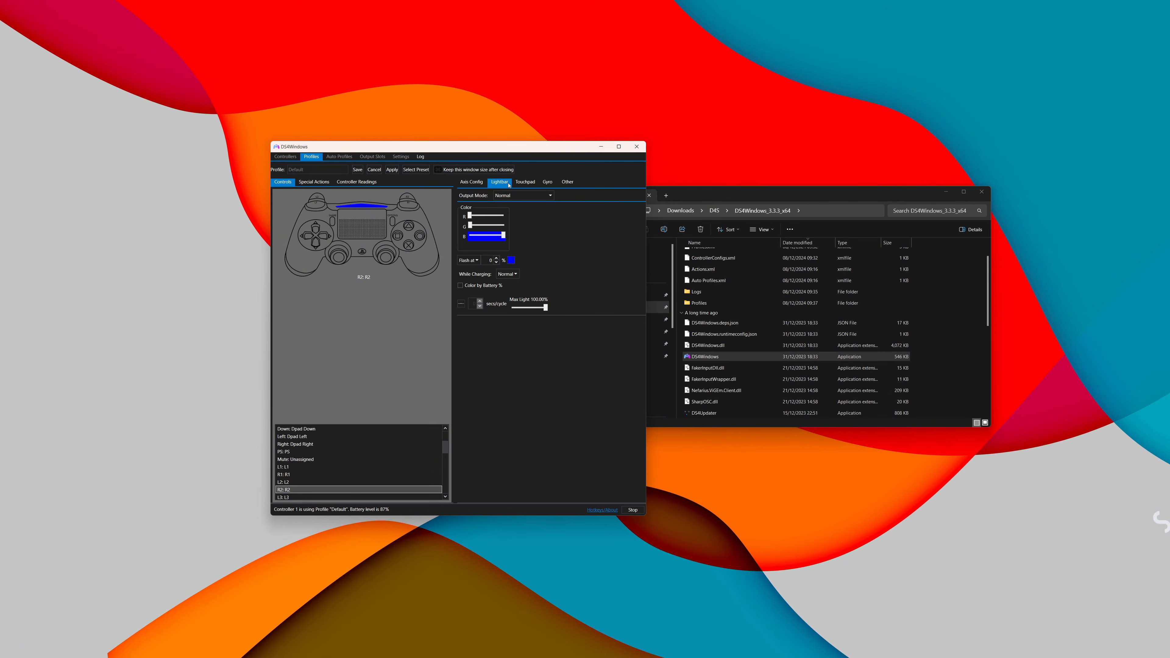
pyautogui.click(470, 181)
pyautogui.click(505, 184)
# Step: Examine the Default profile's touchpad settings and the available touchpad output modes
pyautogui.click(522, 184)
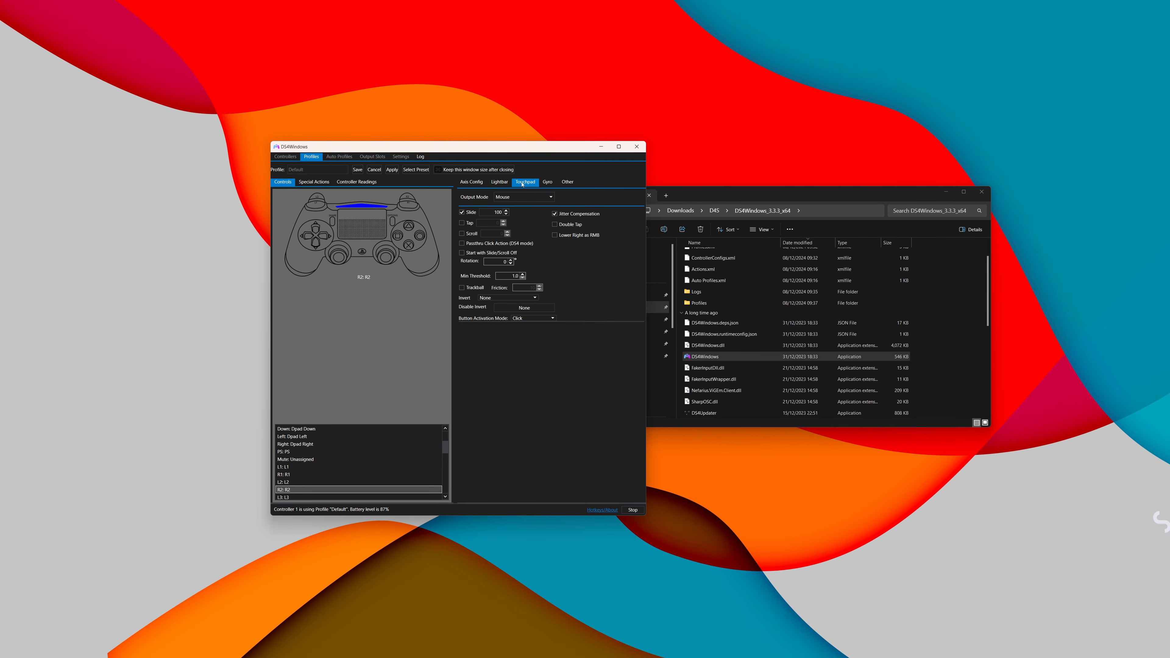
pyautogui.click(516, 198)
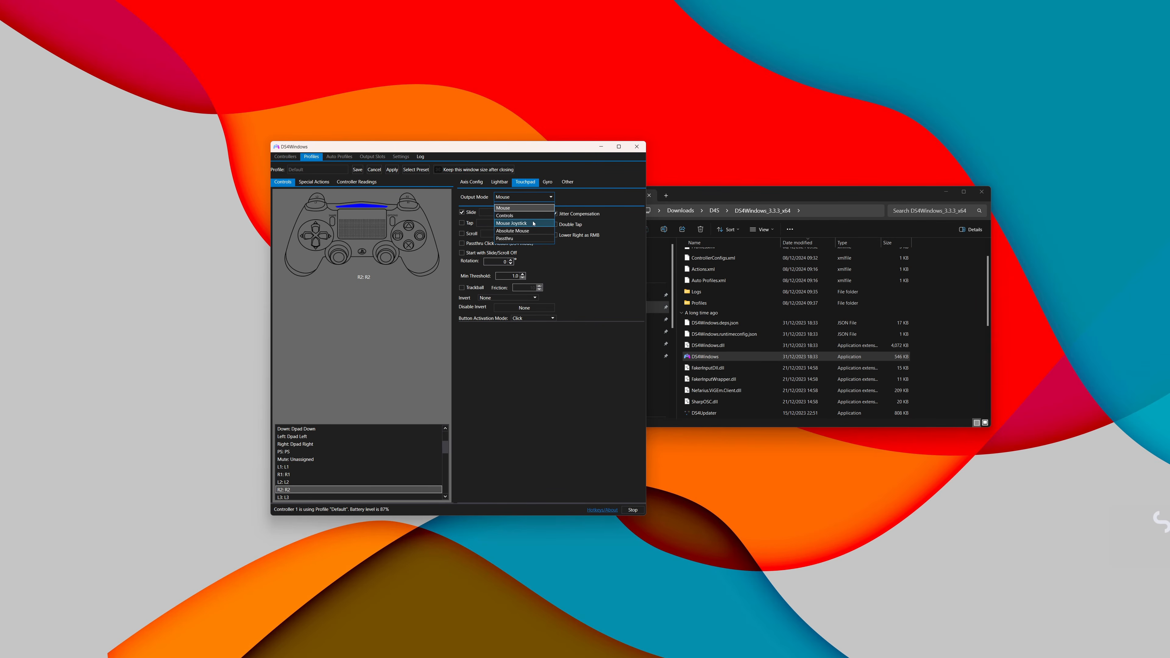
pyautogui.click(545, 268)
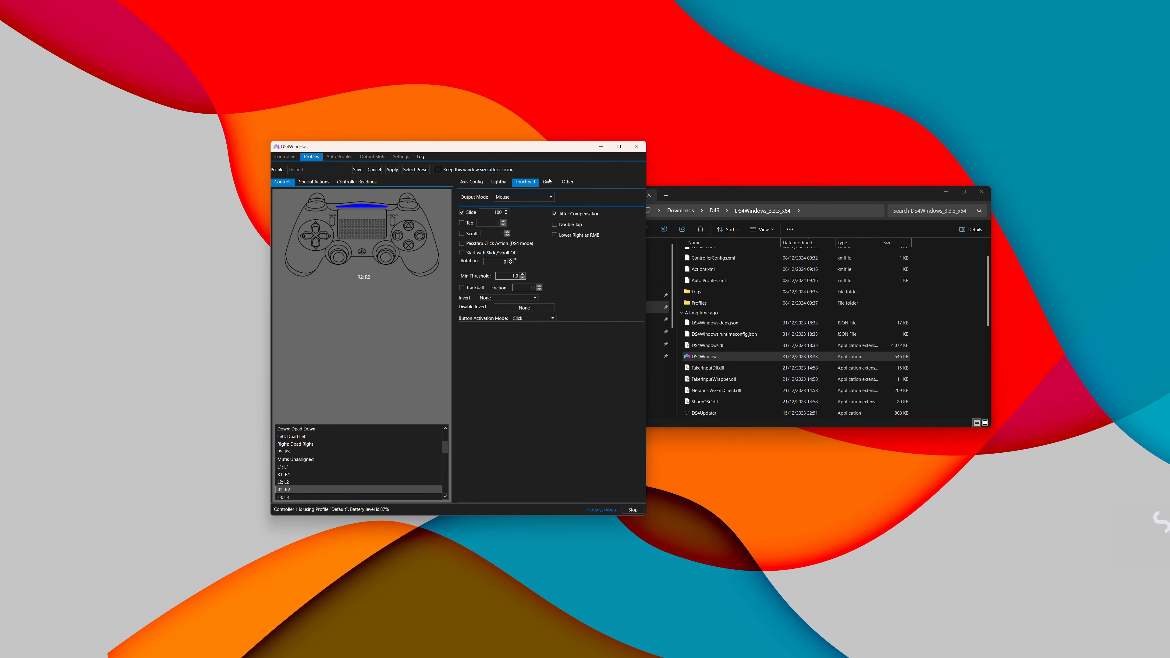